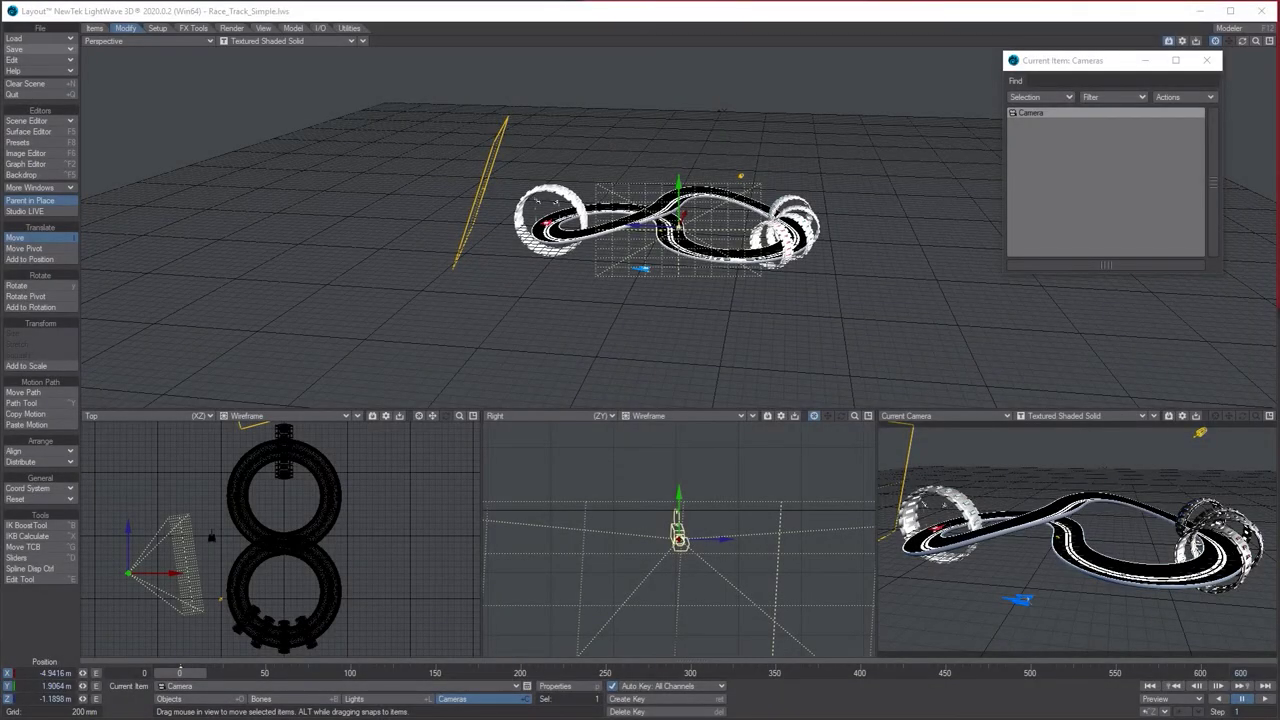
- Inspect the race track layout and select the red space racer on it
drag(1258, 47, 1204, 47)
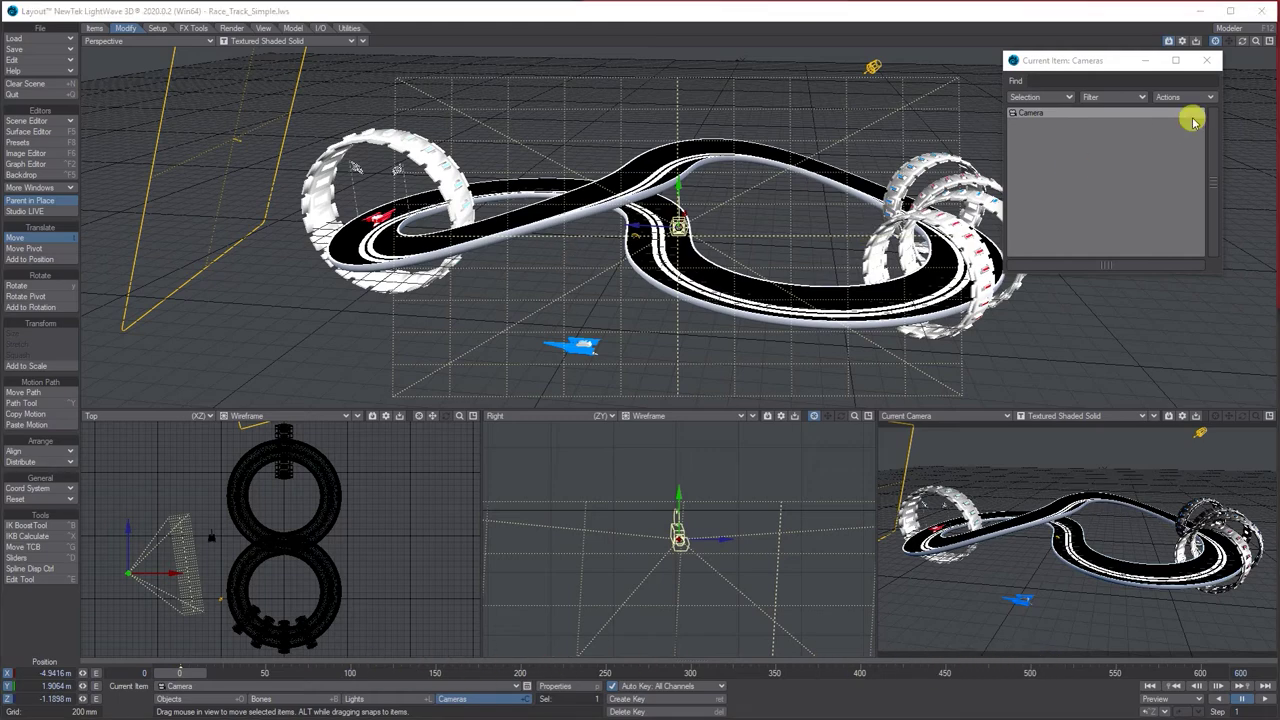
drag(1256, 42, 1200, 68)
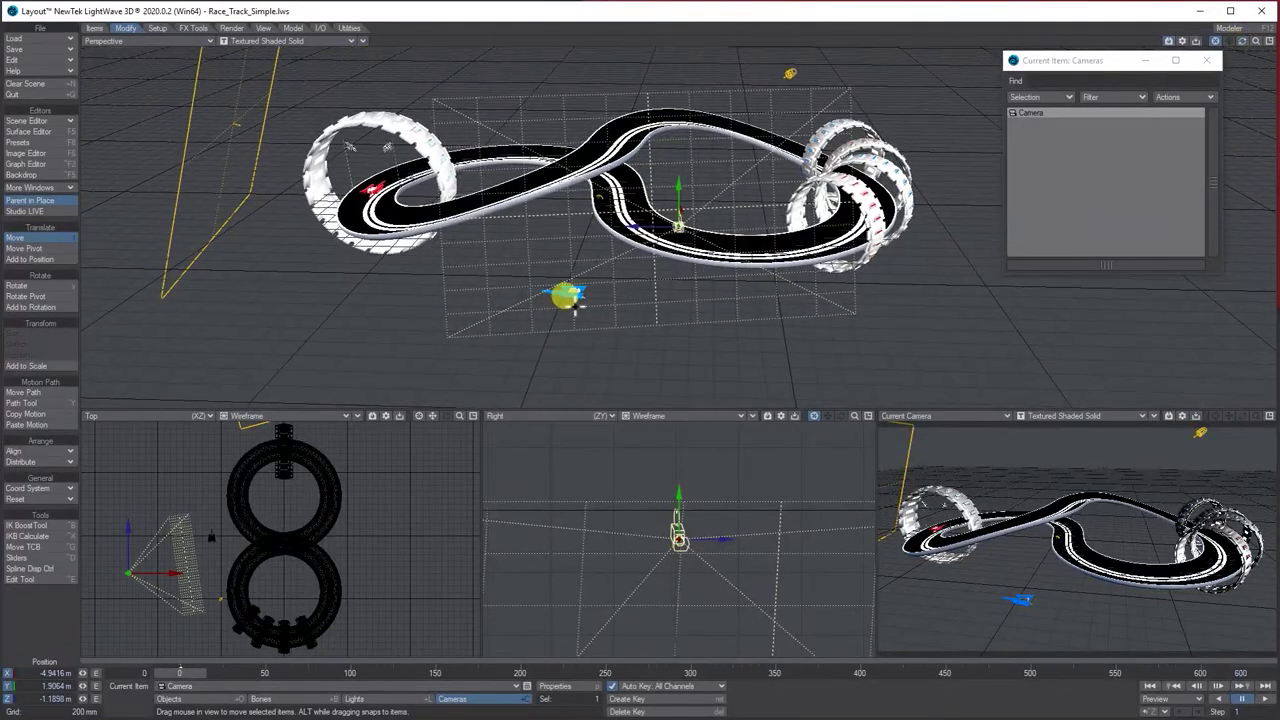
click(368, 187)
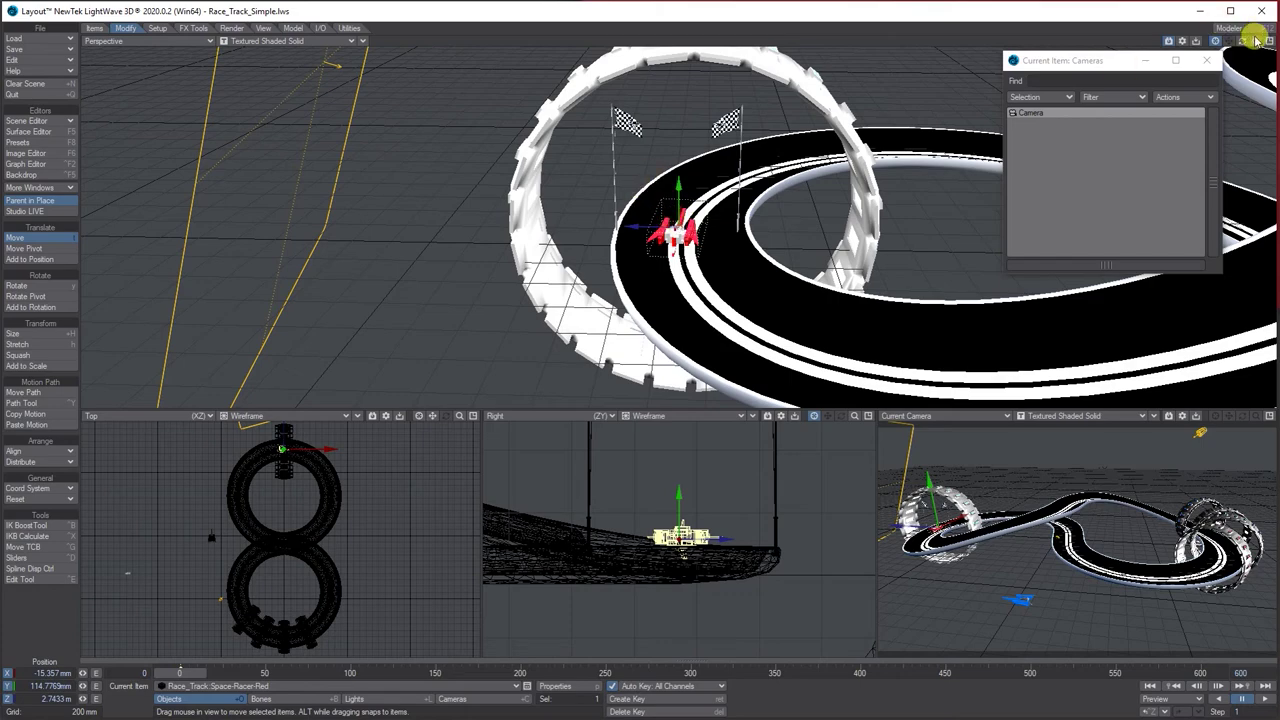
drag(1256, 41, 1210, 42)
click(96, 30)
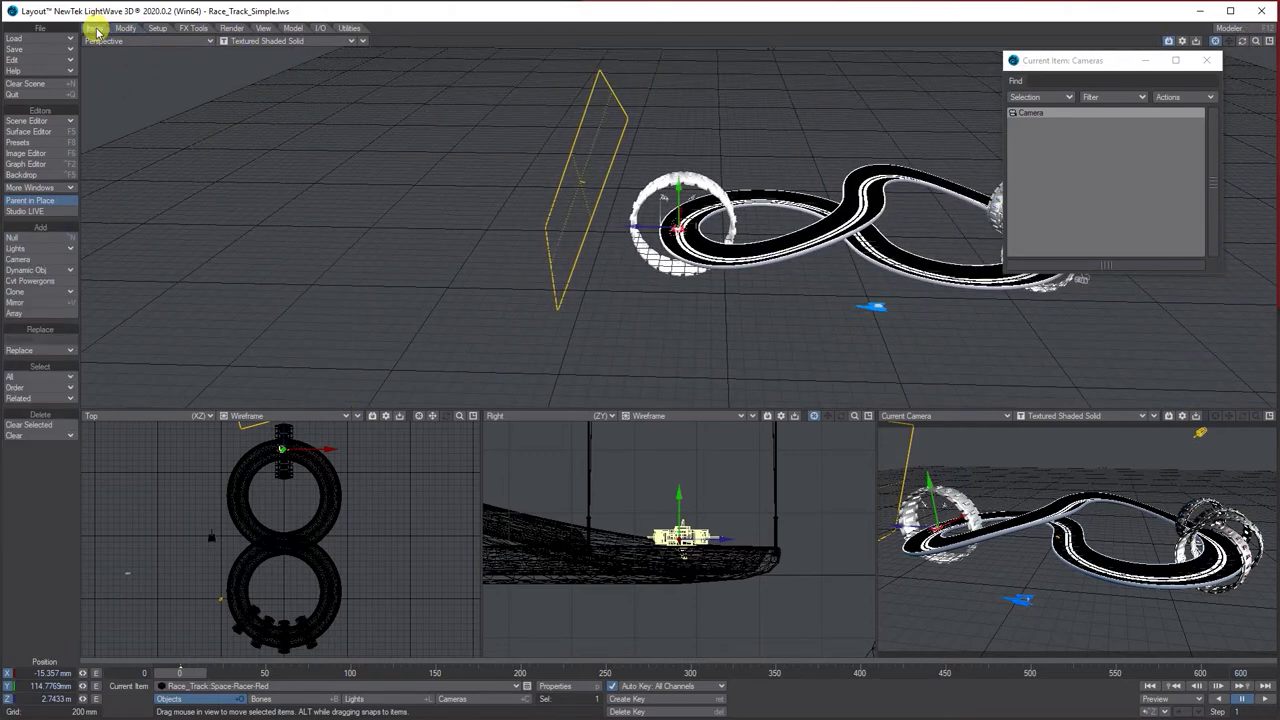
click(38, 259)
click(351, 70)
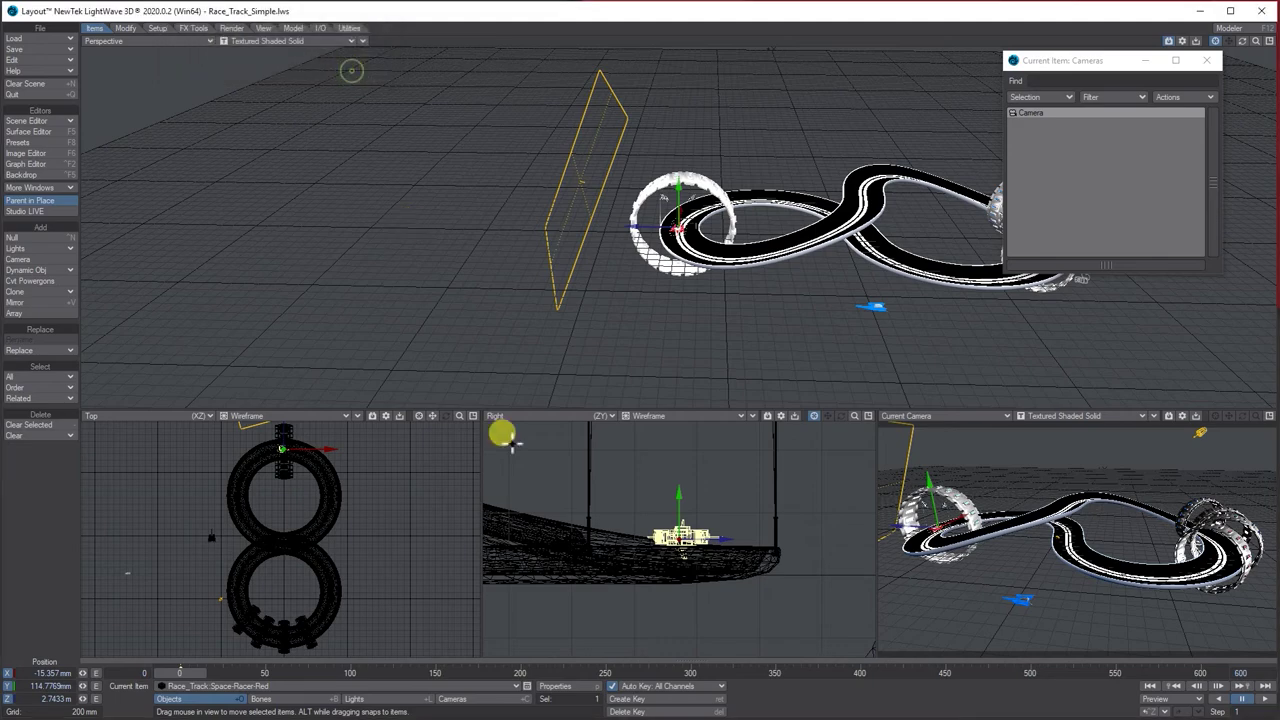
- Select the existing scene camera, check its properties and create one clone of it
click(500, 702)
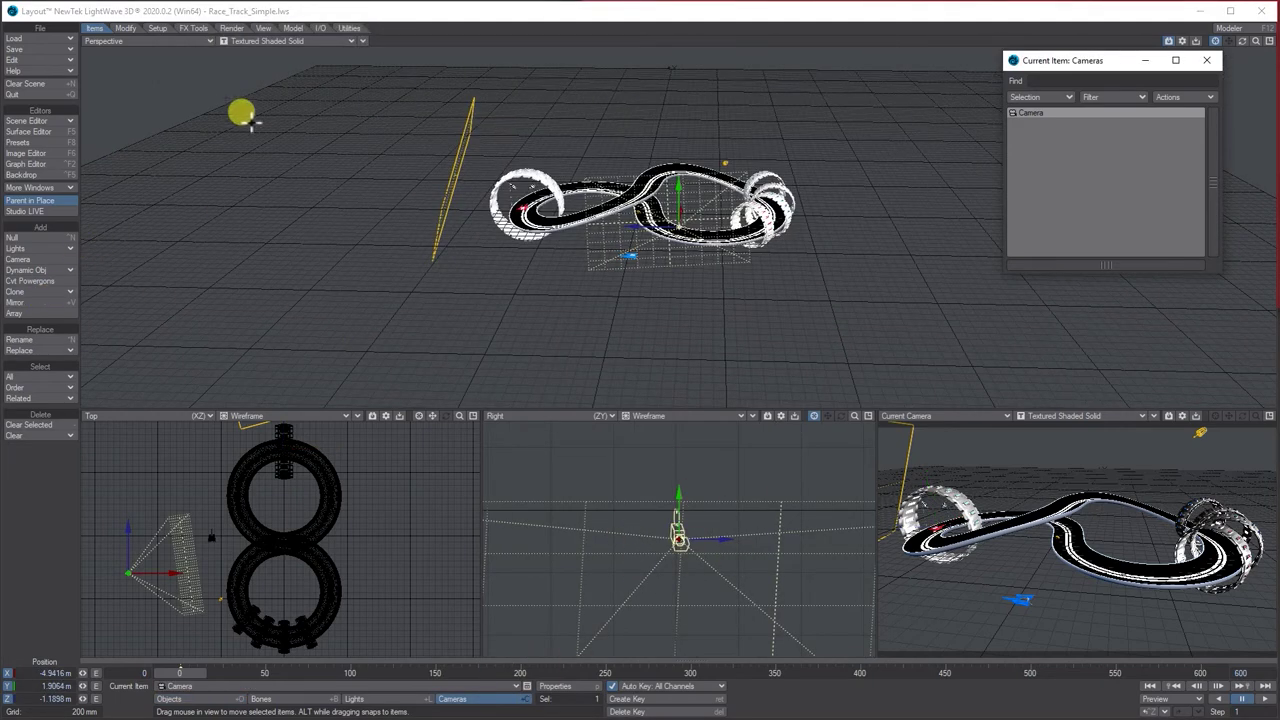
click(96, 29)
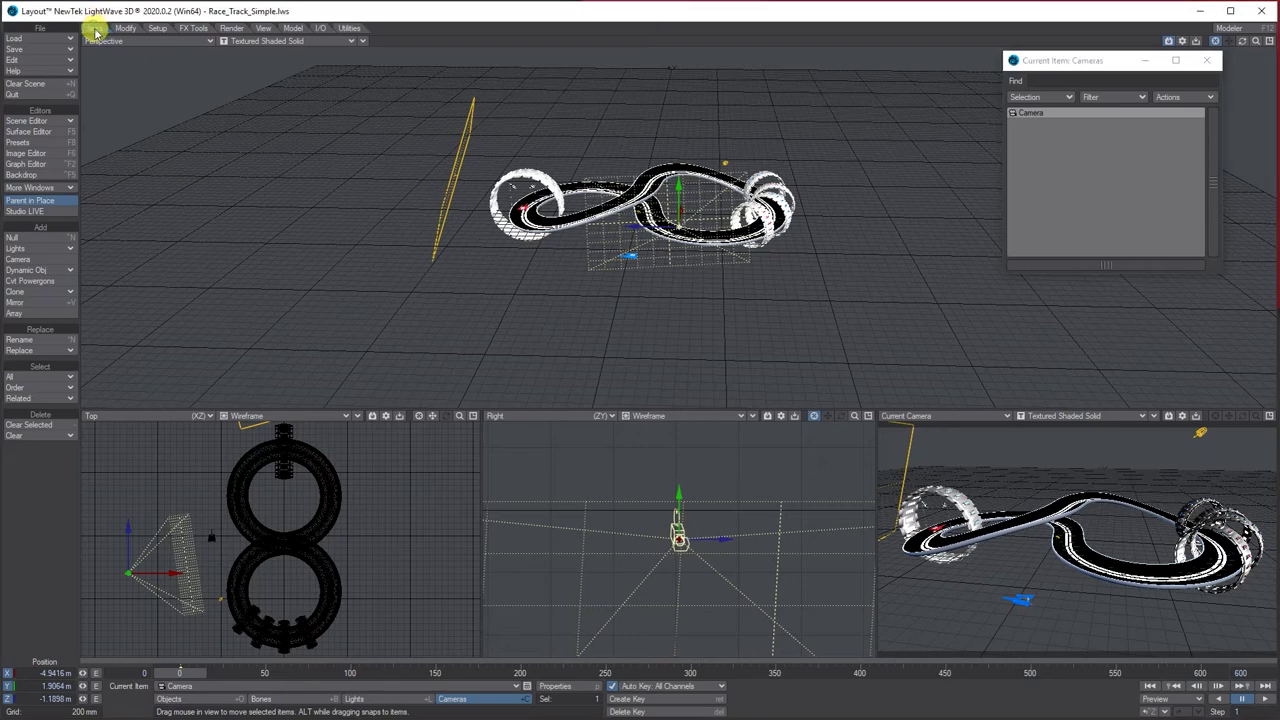
click(535, 685)
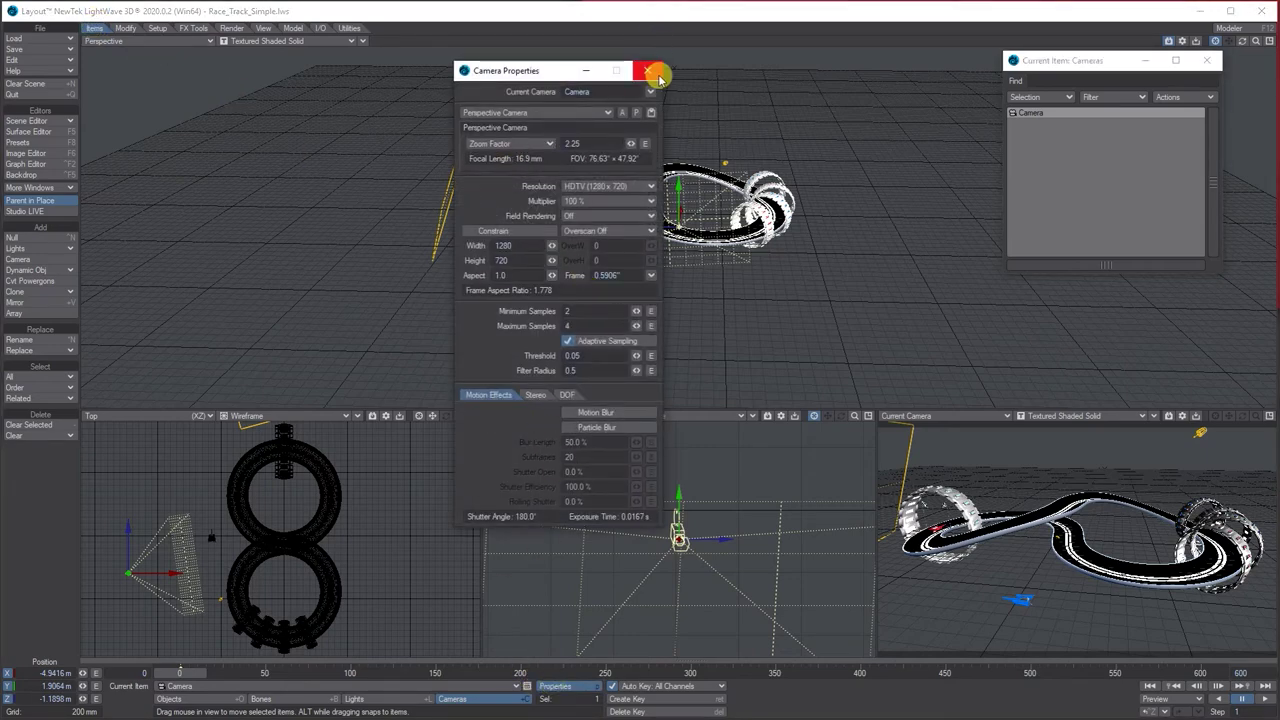
click(652, 70)
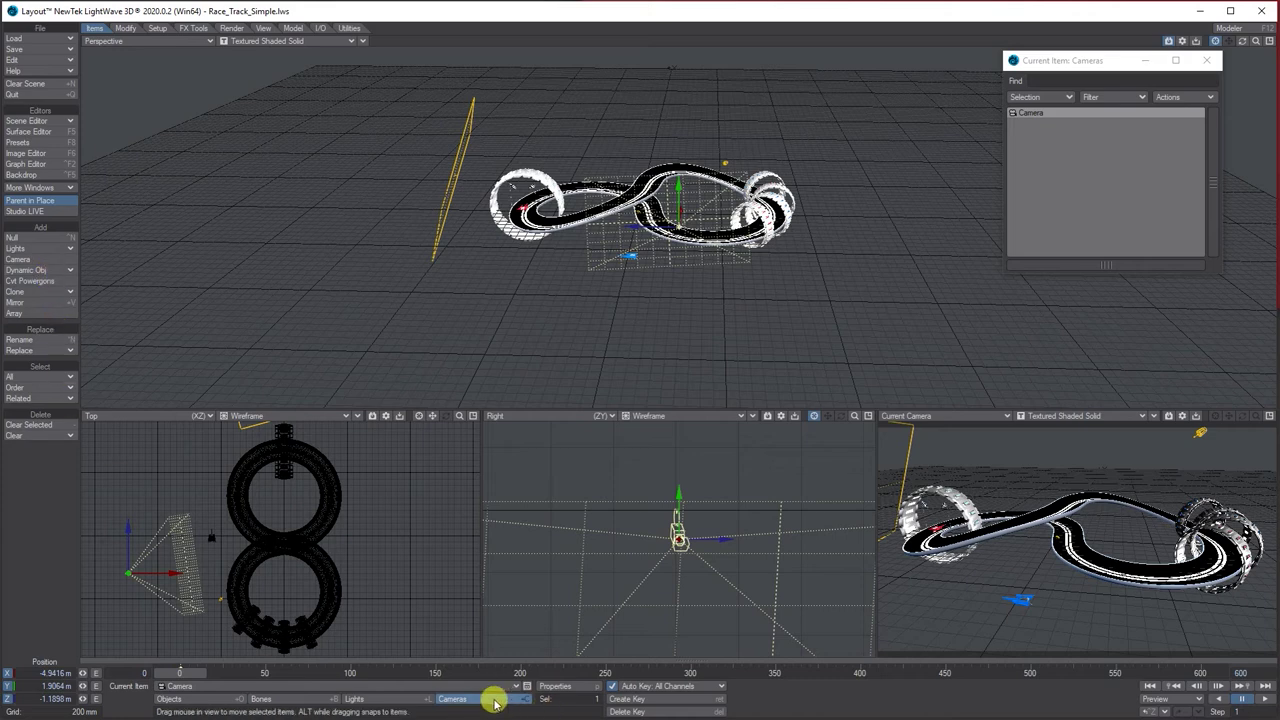
click(19, 293)
click(93, 292)
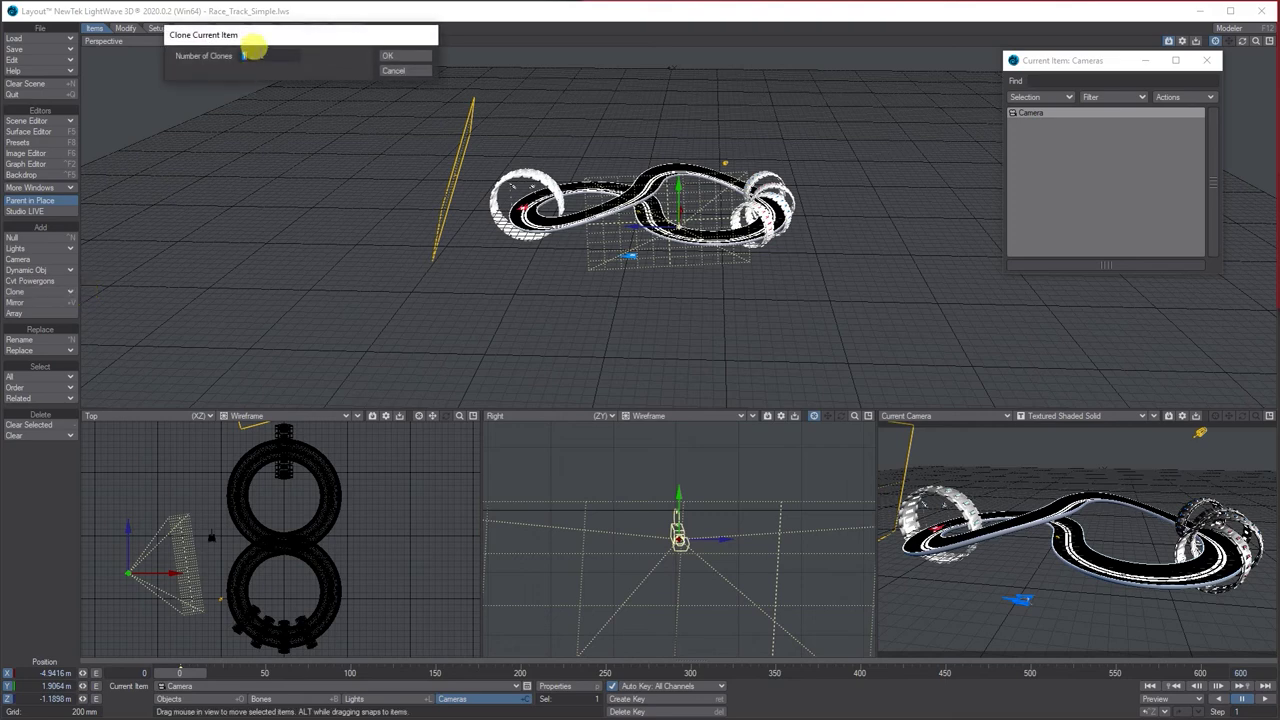
click(405, 48)
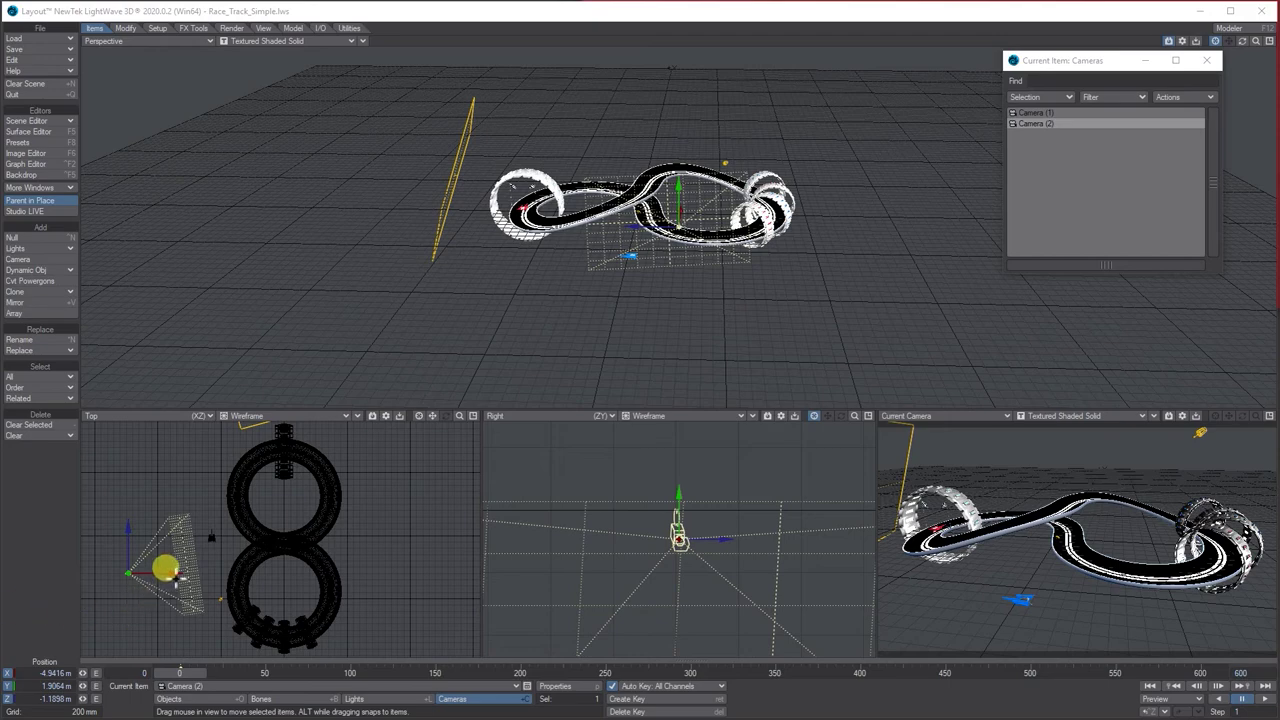
- Move Camera (2) to the red racer on the track, at about X -50 mm, Y 165 mm, Z 2.77 m
drag(166, 570, 456, 490)
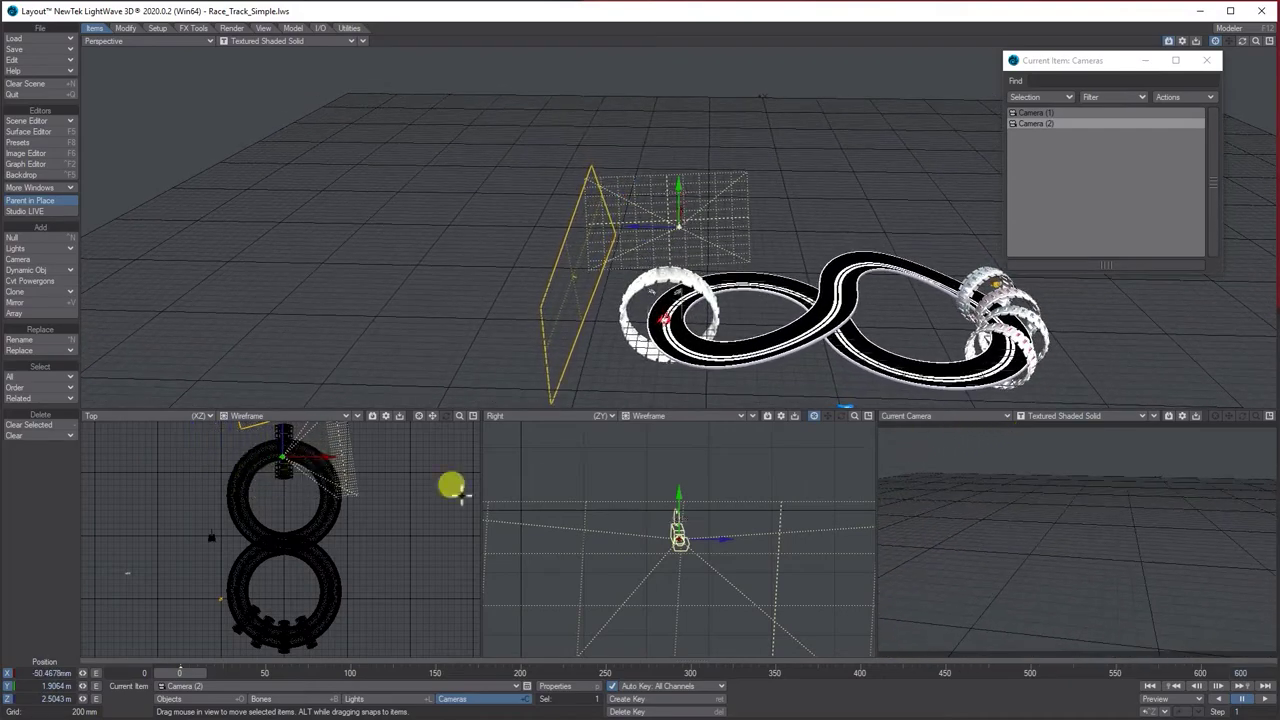
drag(680, 497, 680, 634)
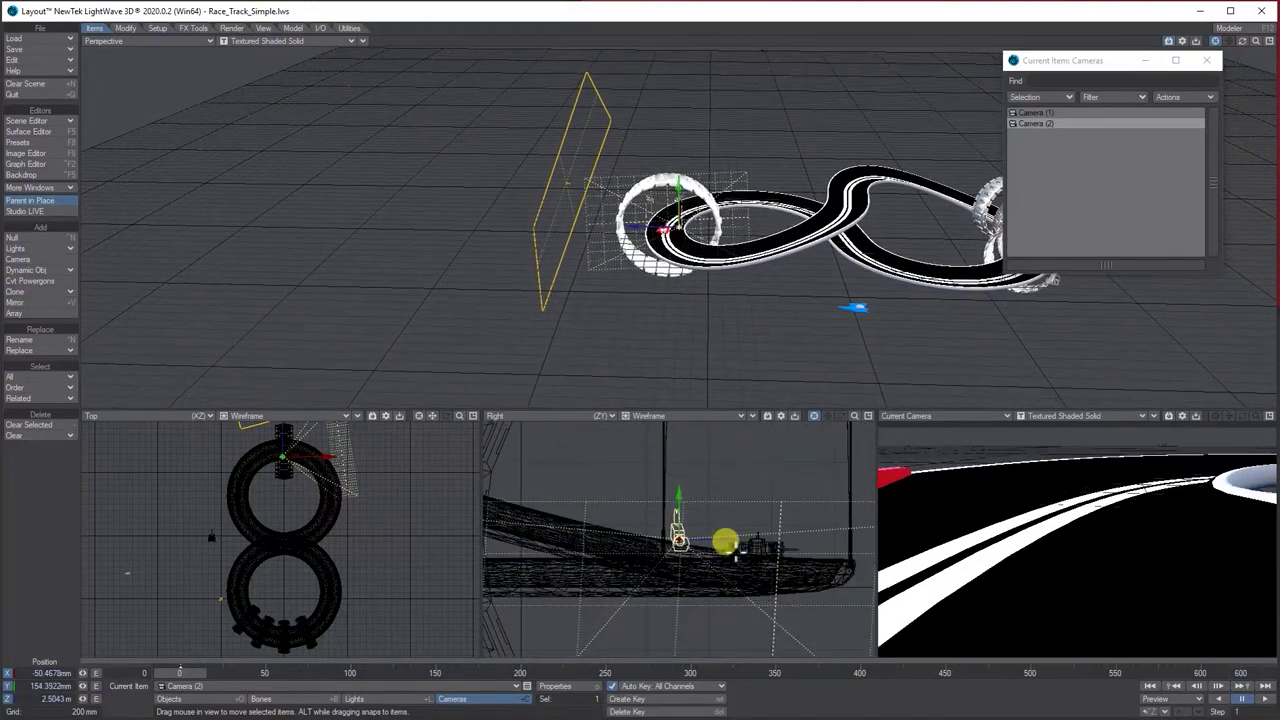
drag(725, 543, 728, 538)
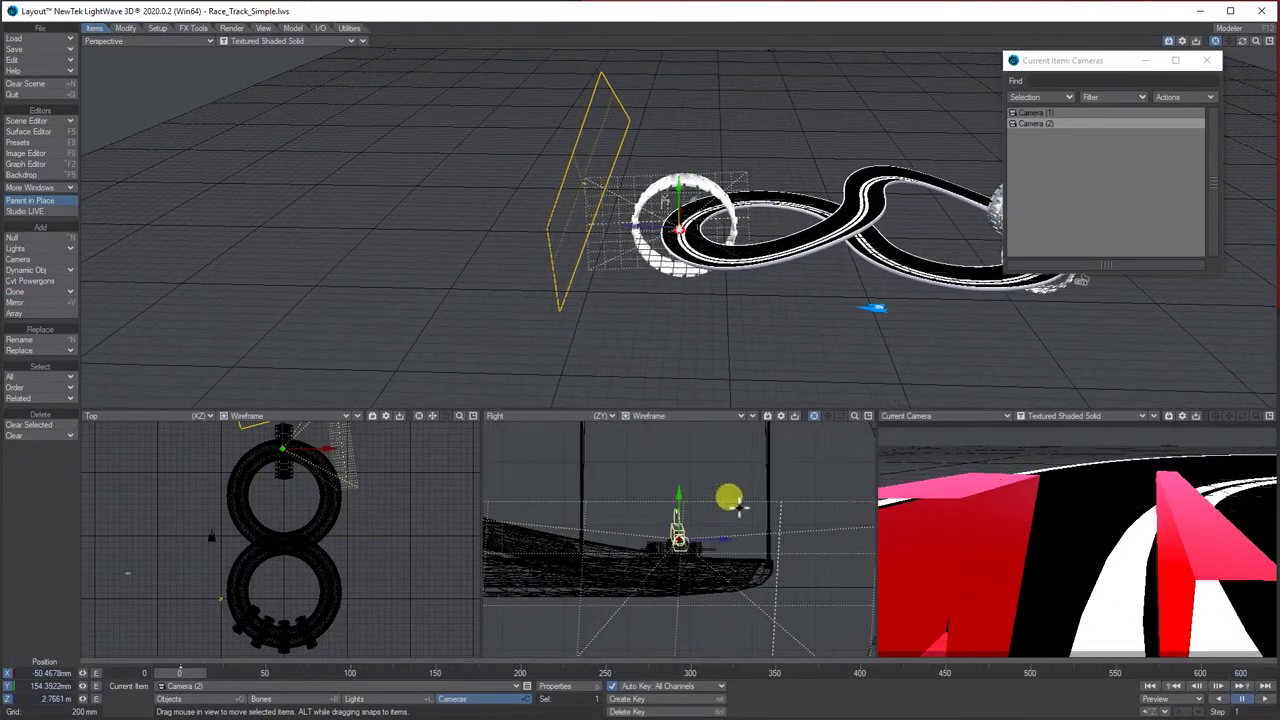
drag(1254, 40, 1274, 40)
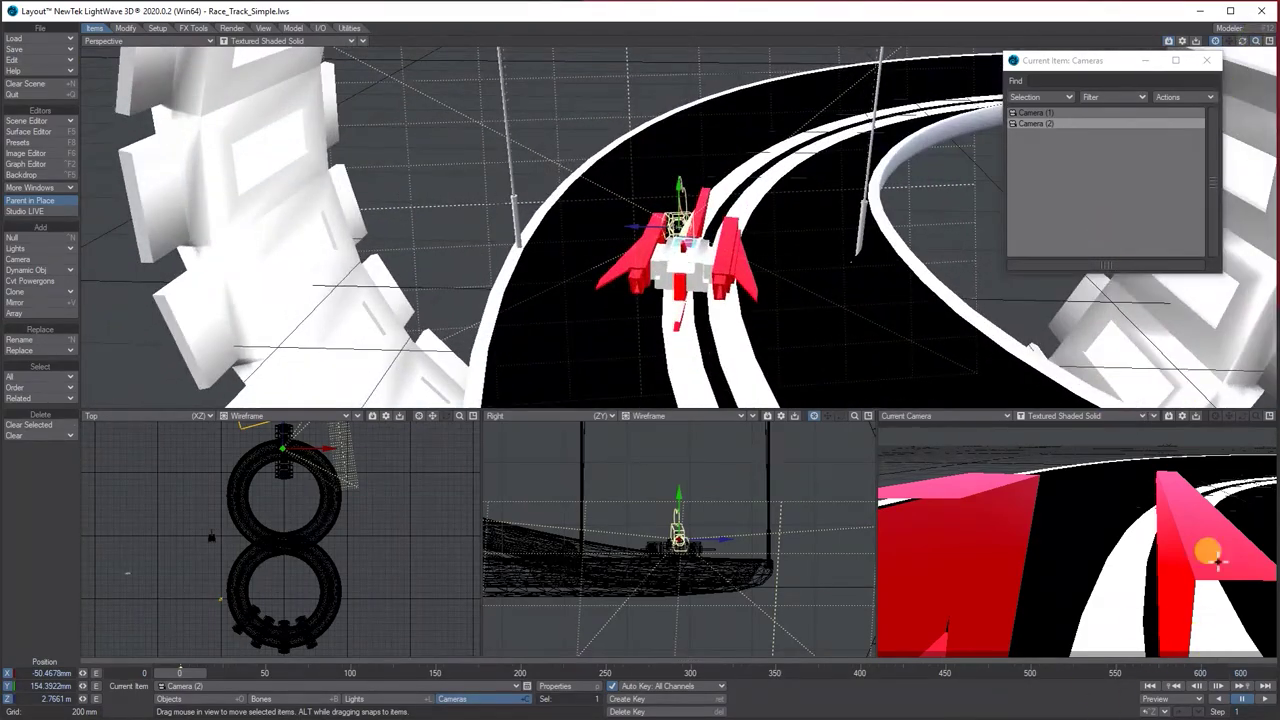
mouse_move(680, 185)
mouse_down()
mouse_move(680, 152)
mouse_move(680, 178)
mouse_up()
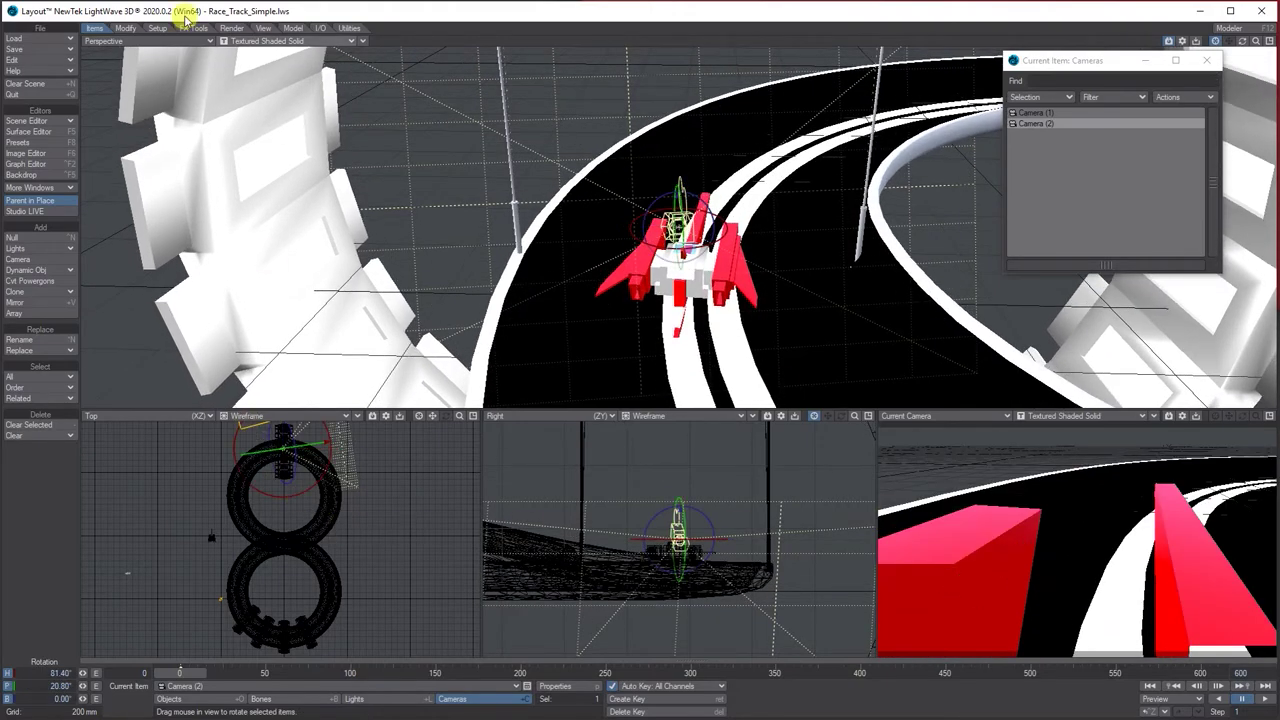
- Rotate Camera (2) to a heading of about 89.4° and a pitch of about 6.7° to look down the track
click(125, 28)
key(y)
click(93, 28)
drag(1043, 508, 1075, 515)
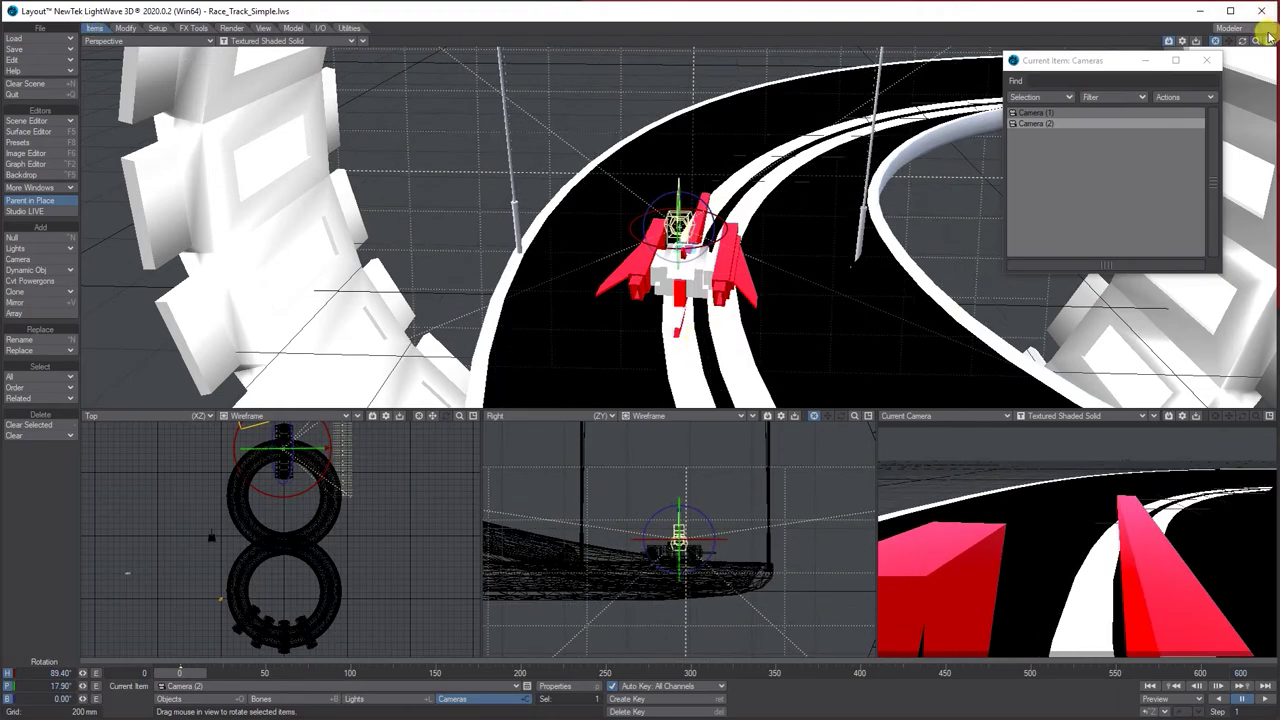
drag(1243, 40, 1236, 44)
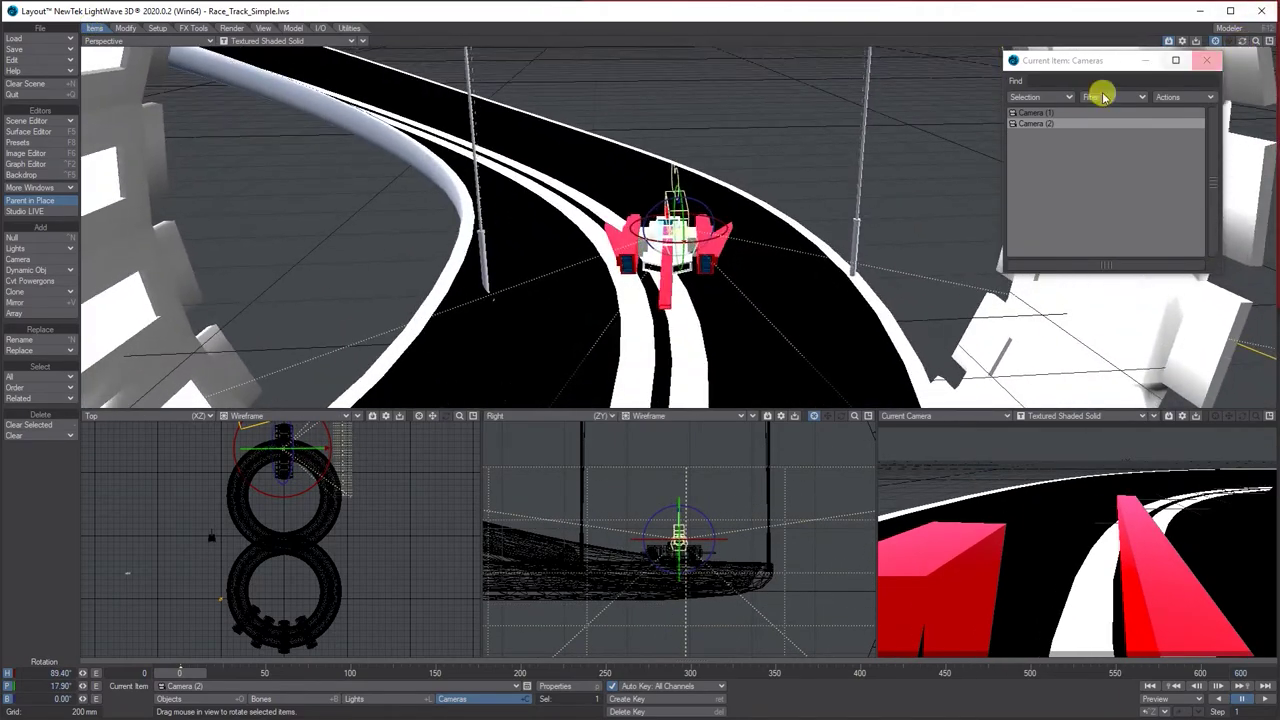
drag(681, 205, 679, 188)
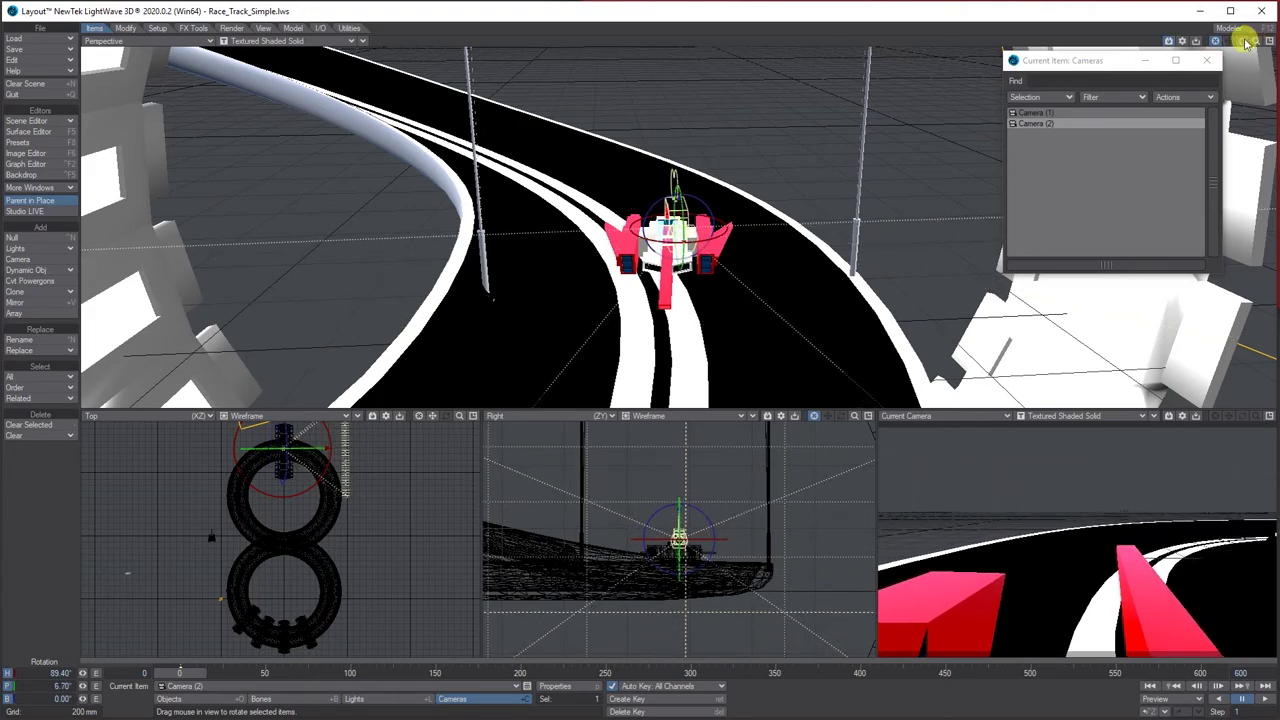
- Turn Camera (2) to a heading of about 95.3° and place it above the racer's cockpit at about X -133 mm, Y 180 mm, Z 2.75 m
click(418, 417)
drag(460, 416, 550, 416)
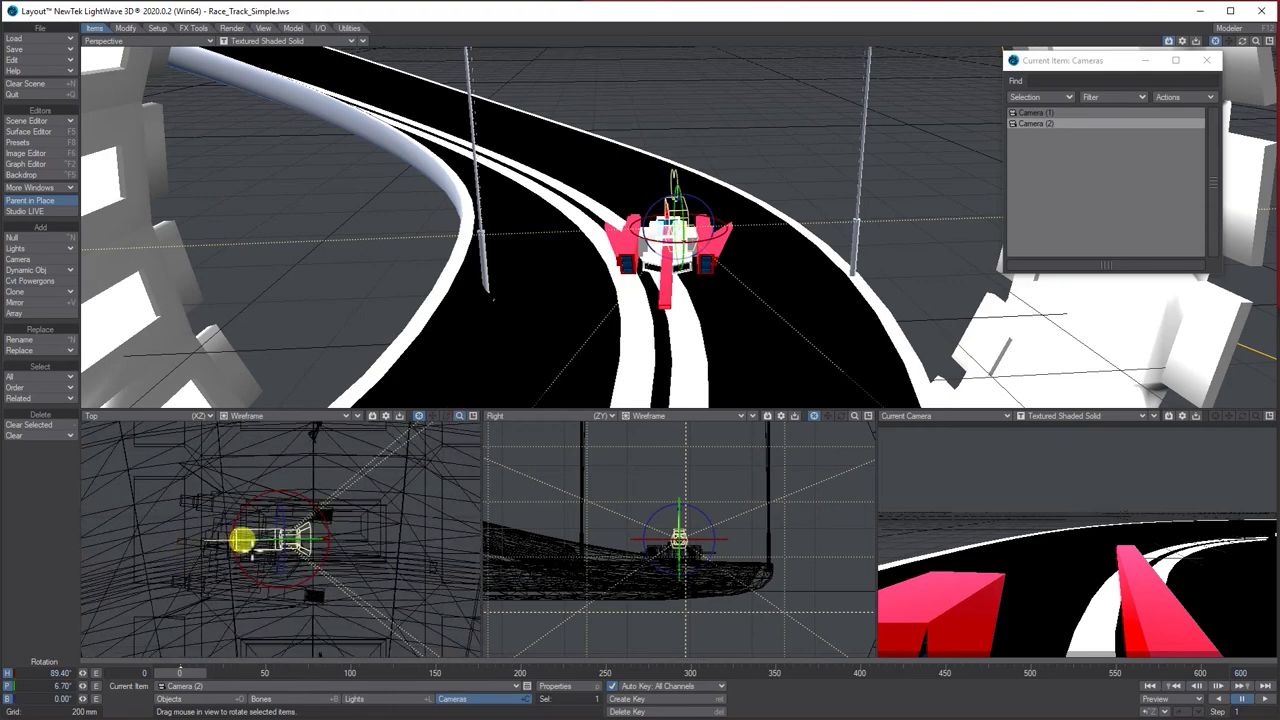
mouse_move(309, 504)
mouse_down()
mouse_move(280, 490)
mouse_move(309, 533)
mouse_move(278, 540)
mouse_up()
key(t)
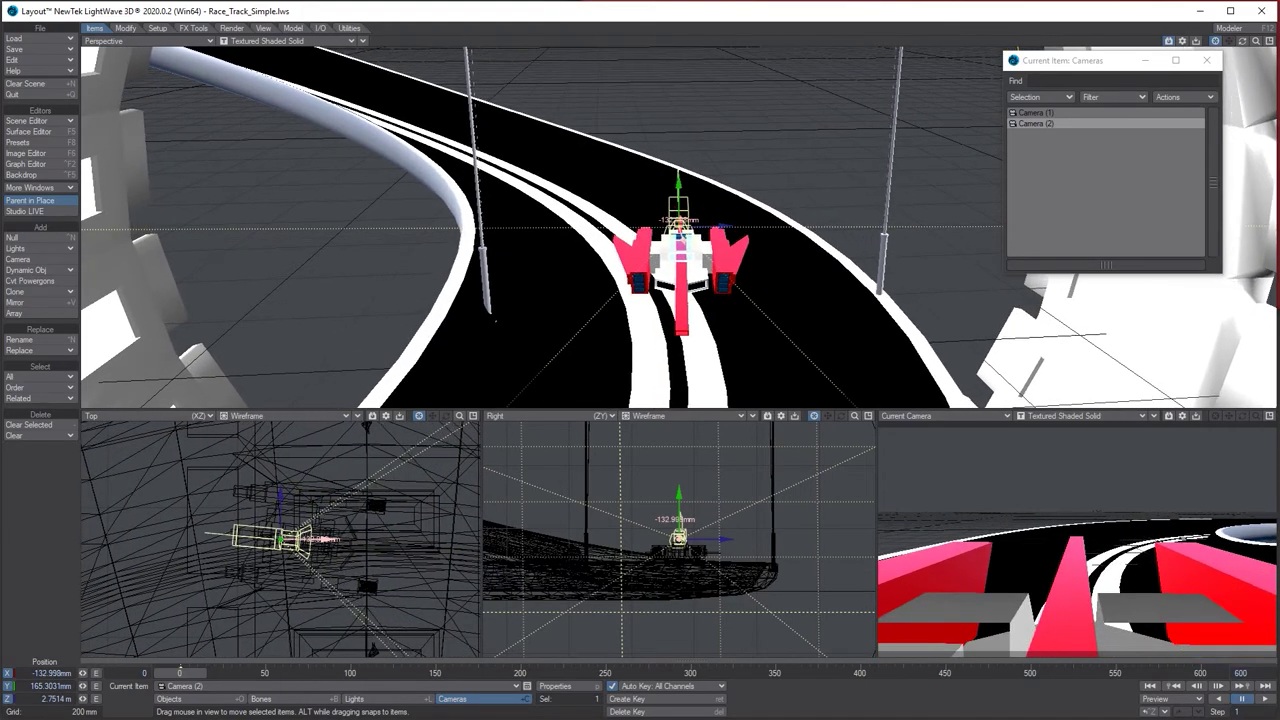
click(588, 521)
drag(588, 521, 588, 508)
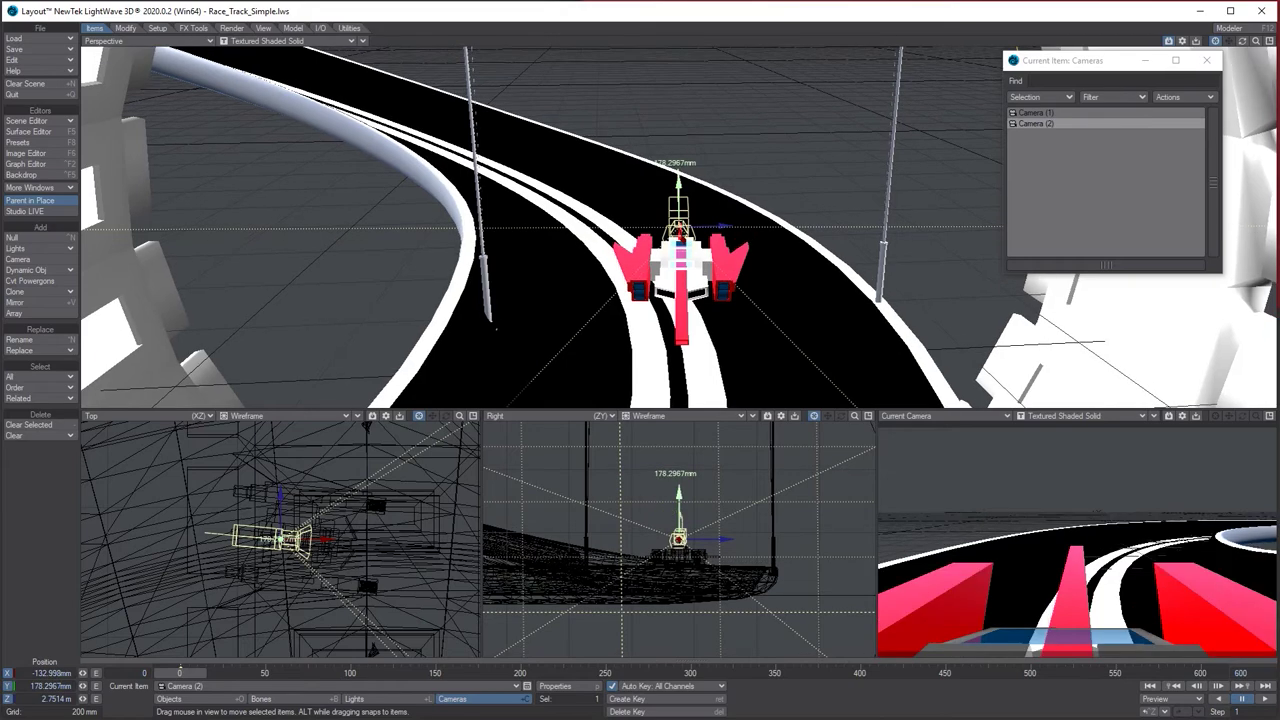
drag(679, 494, 679, 493)
- Tilt Camera (2) above the racer to a pitch of about 3°
click(1229, 14)
drag(1251, 42, 1060, 80)
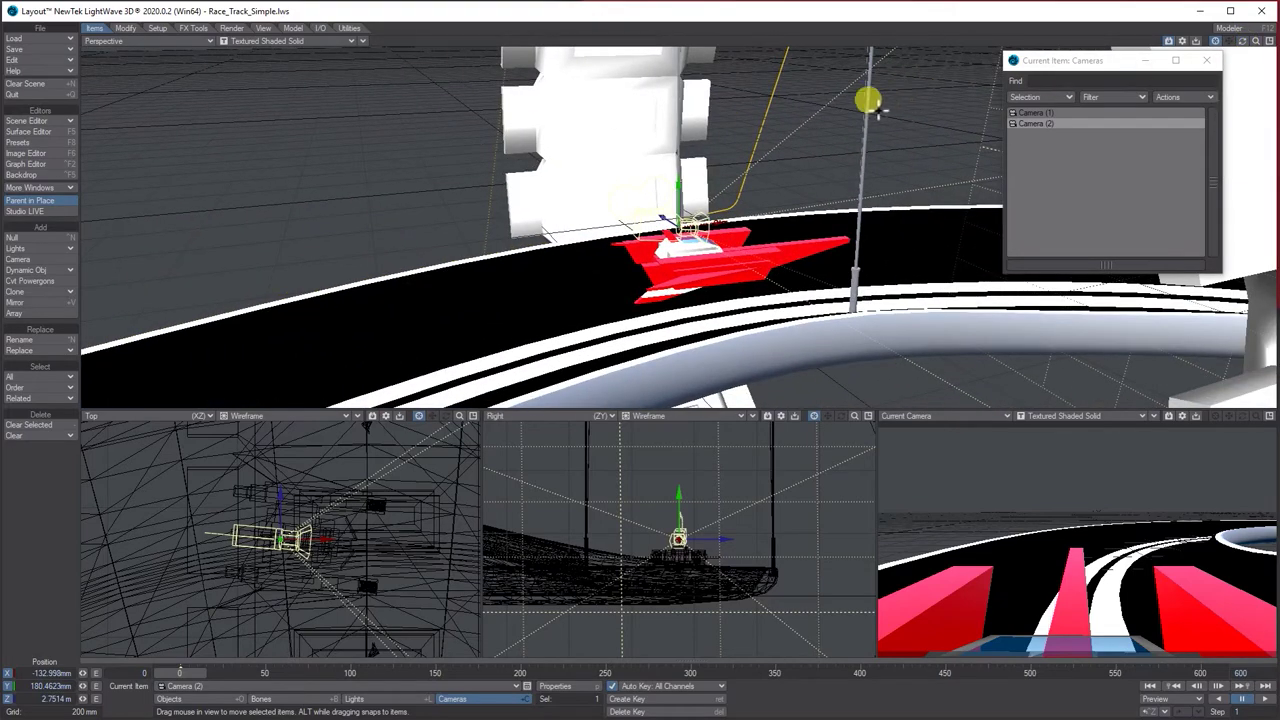
key(y)
drag(712, 196, 713, 227)
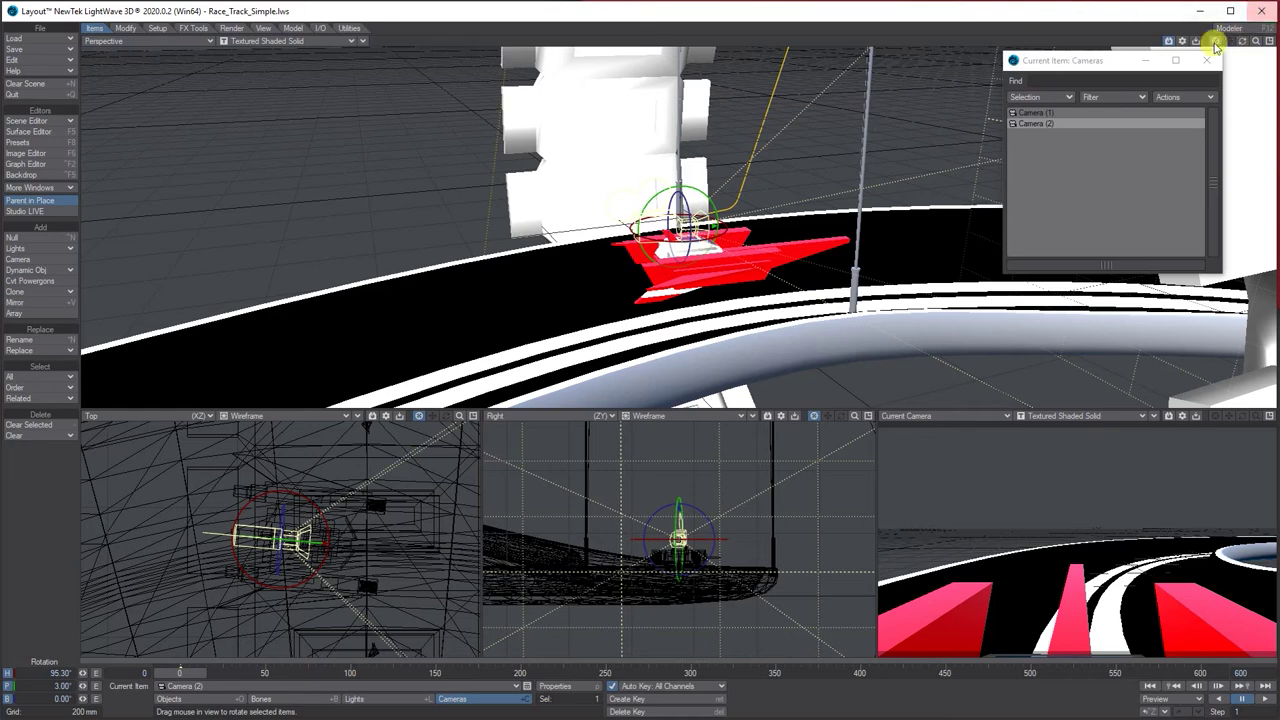
- Preview the camera view in VPR and return it to Textured Shaded Solid
click(1043, 418)
click(1032, 448)
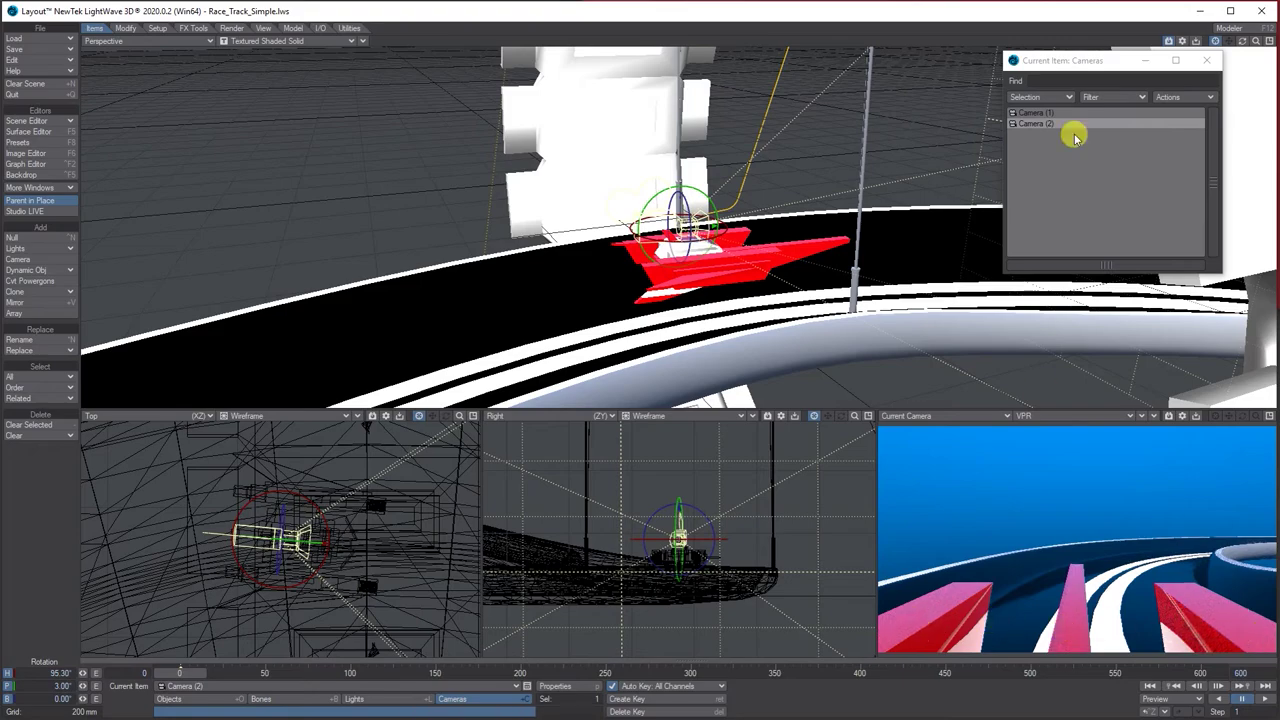
mouse_move(1242, 41)
mouse_down()
mouse_move(940, 48)
mouse_move(1235, 40)
mouse_move(1225, 36)
mouse_up()
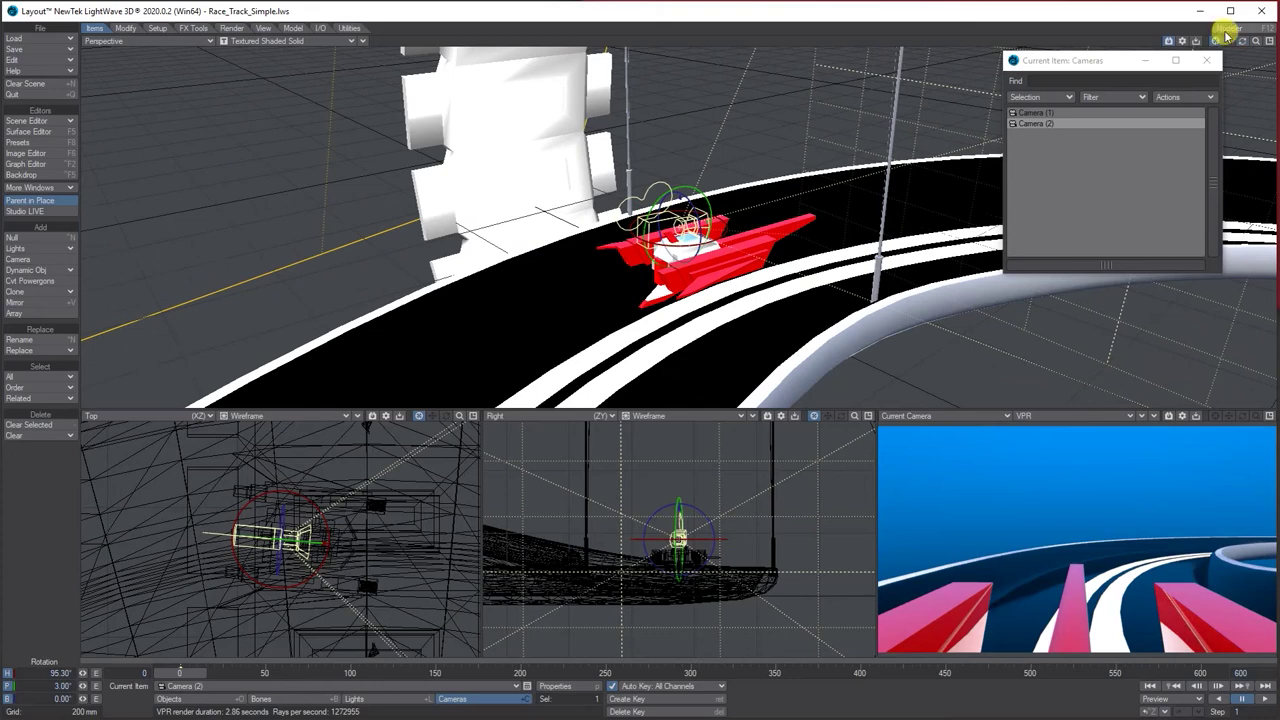
click(1071, 415)
click(1074, 391)
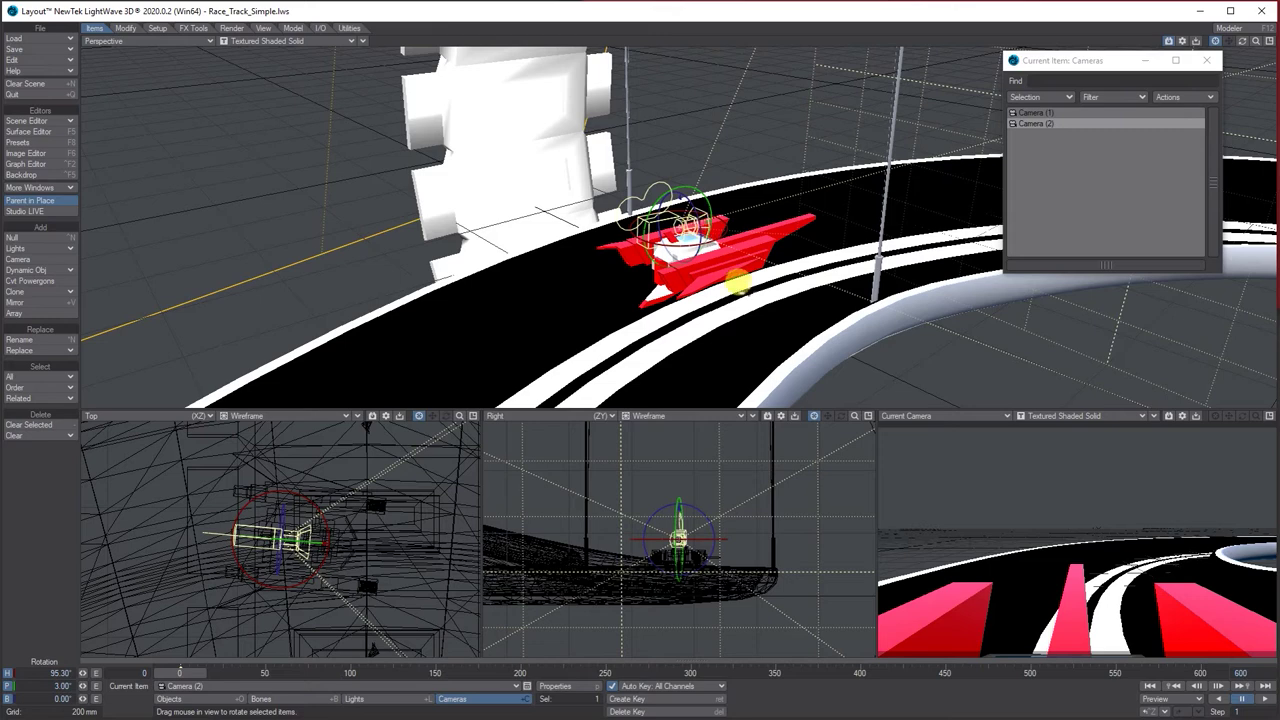
- Parent Camera (2) to Race_Track:Space-Racer-Red in its motion options
click(158, 28)
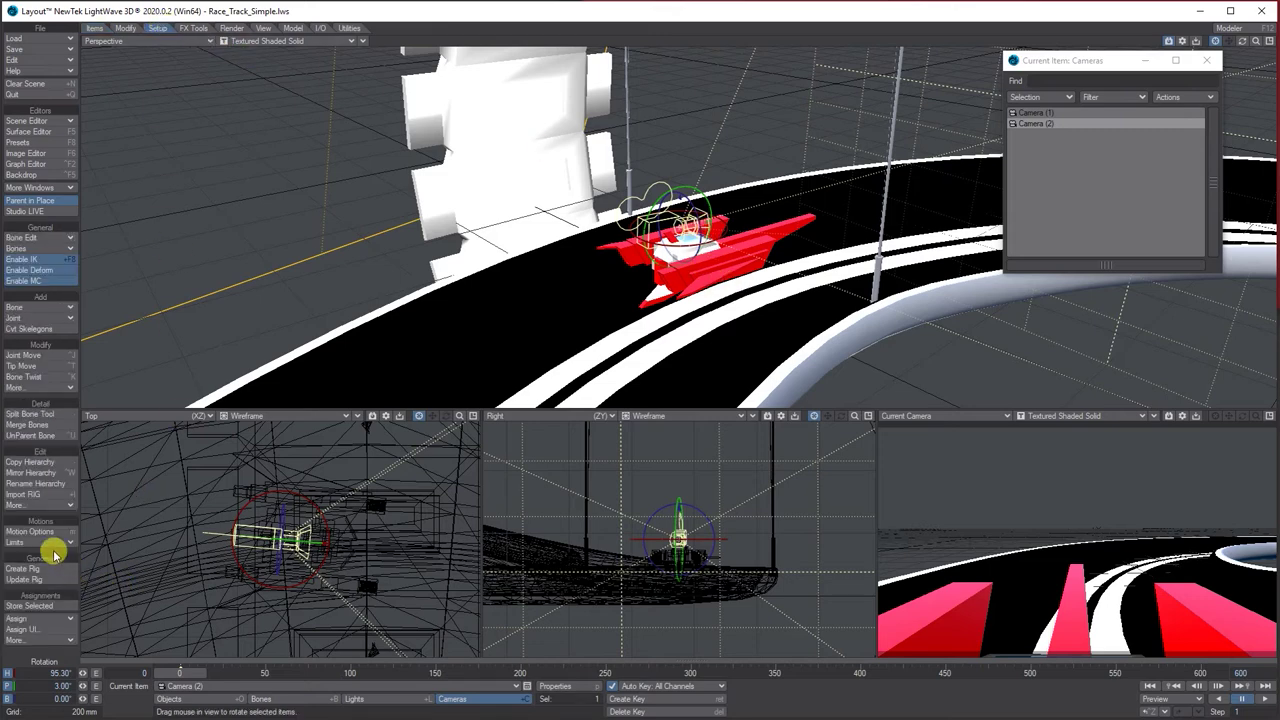
click(30, 531)
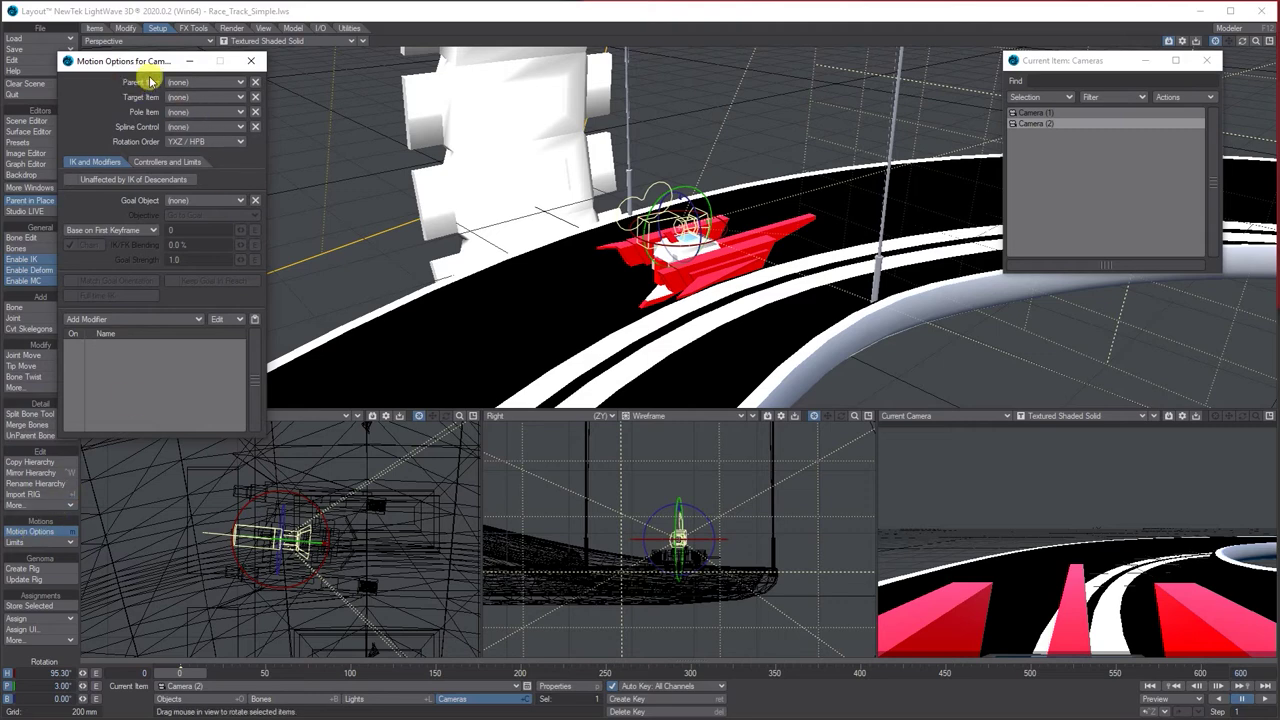
click(190, 82)
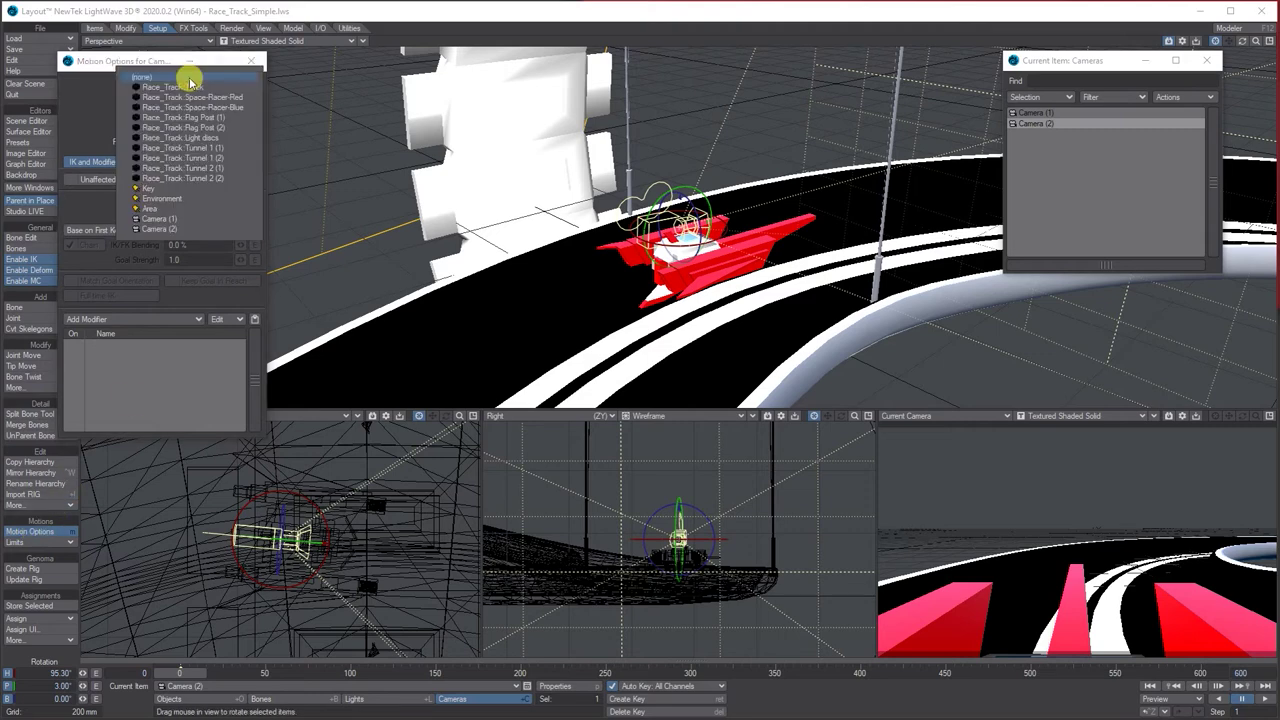
click(236, 97)
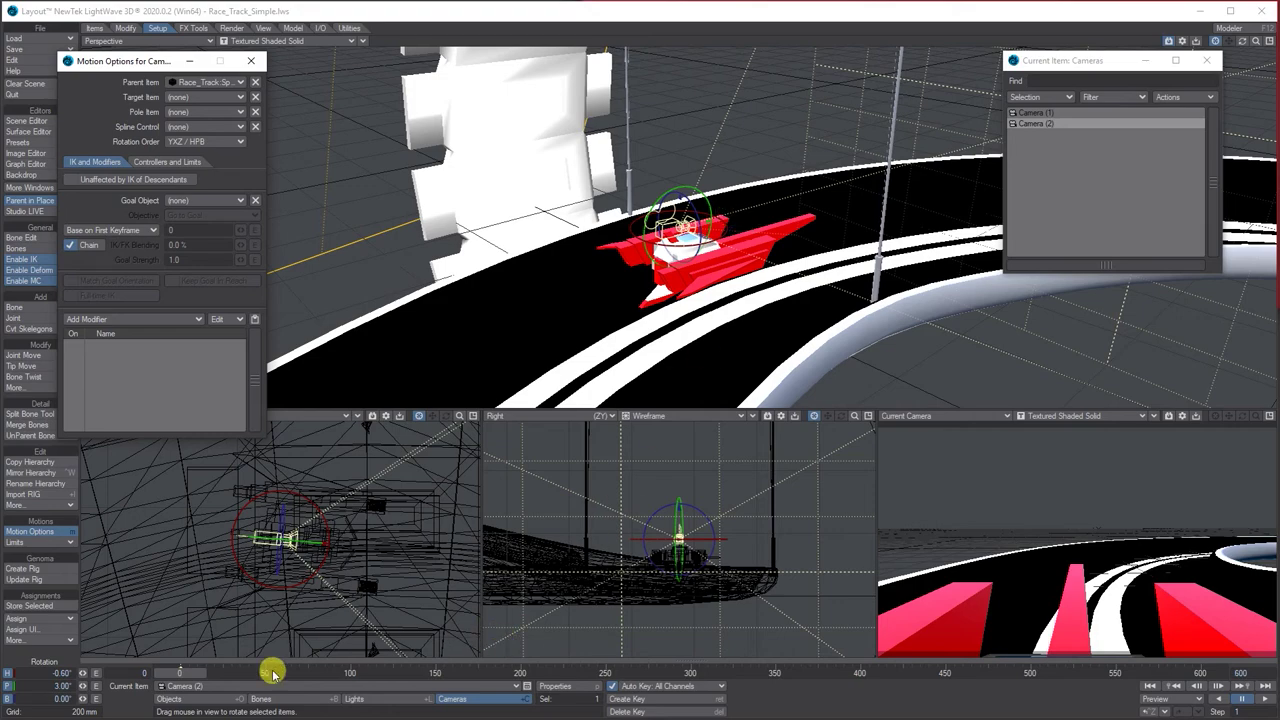
- Select the red racer and move it back and forth to test the parented camera, leaving it at about X 13 mm, Z 2.73 m
click(729, 259)
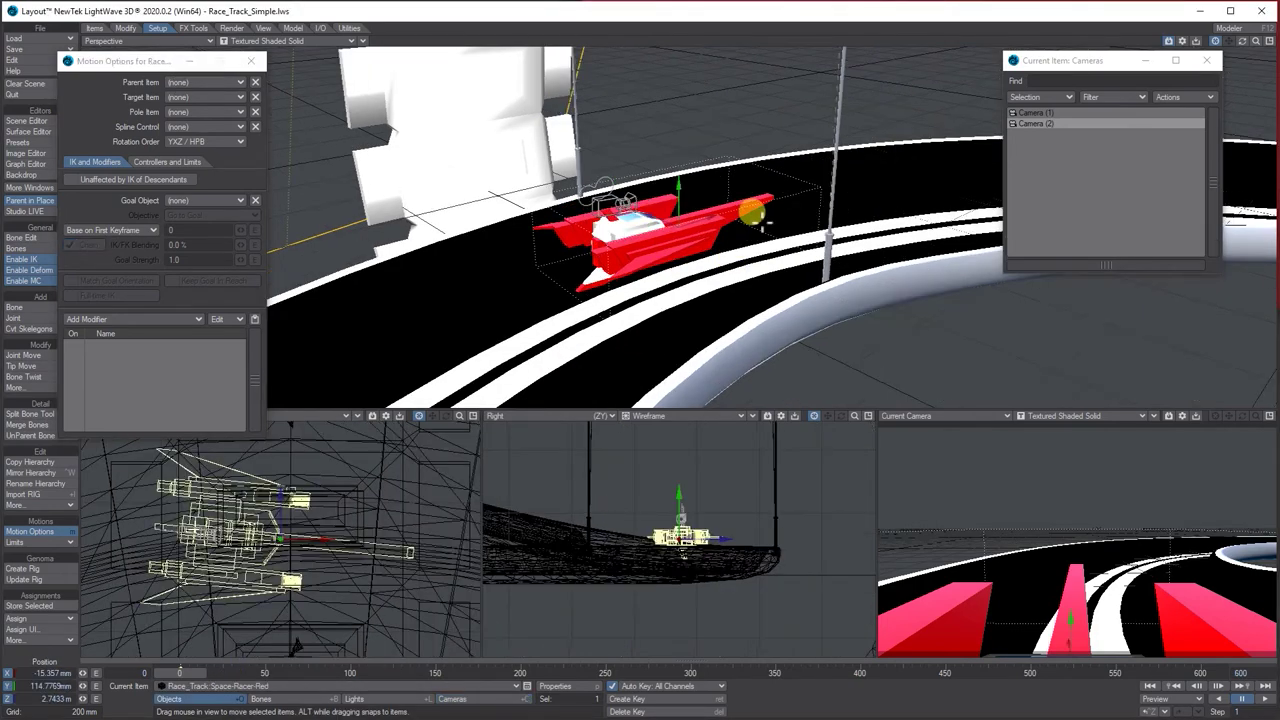
drag(697, 210, 486, 212)
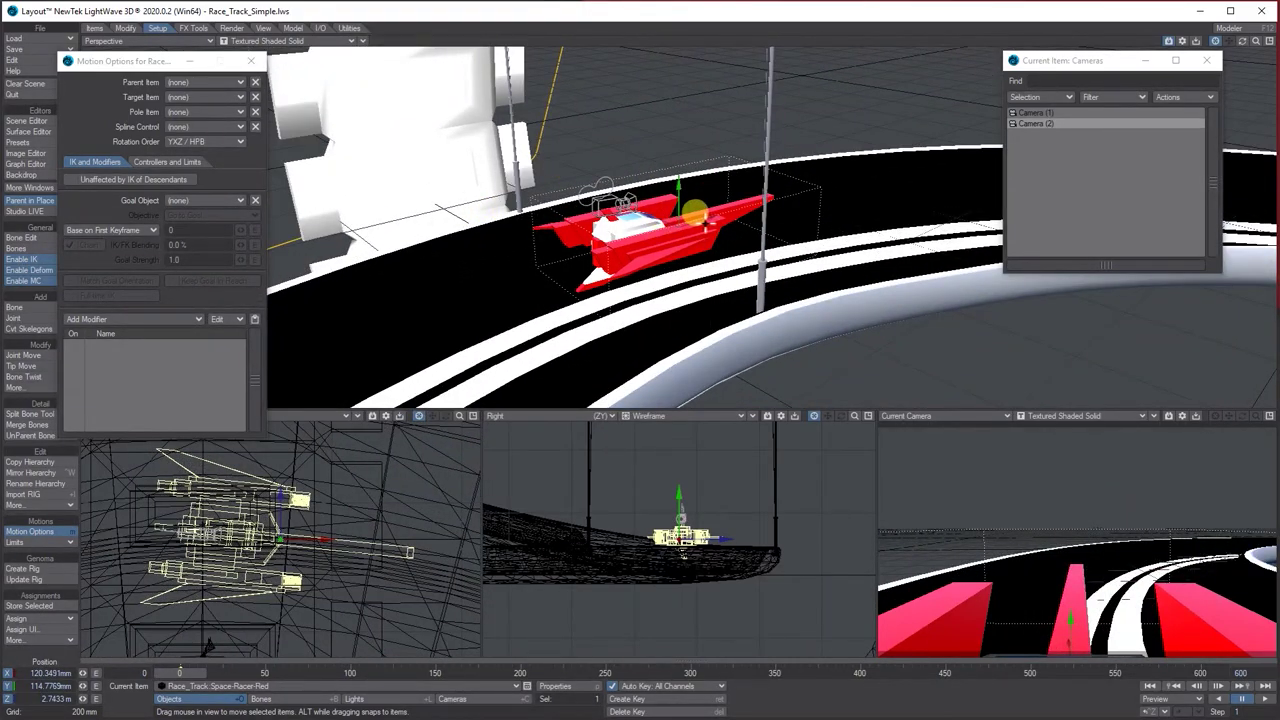
drag(695, 212, 657, 211)
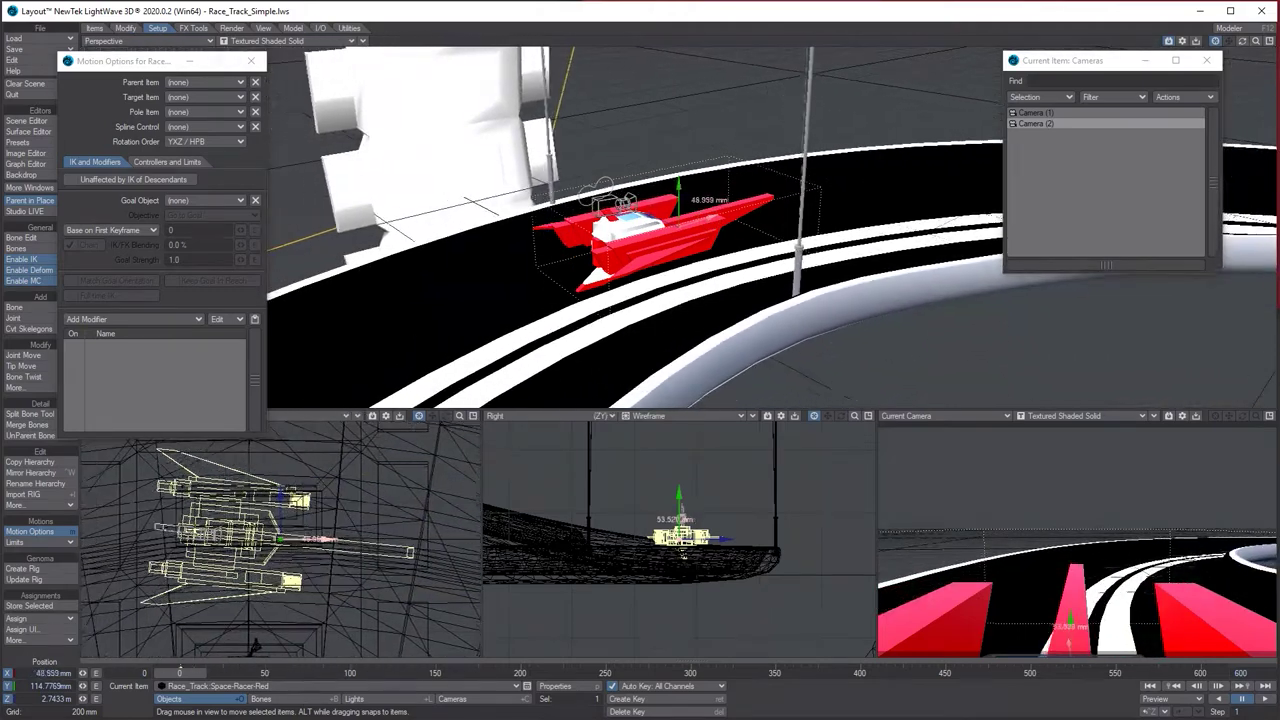
drag(760, 210, 655, 211)
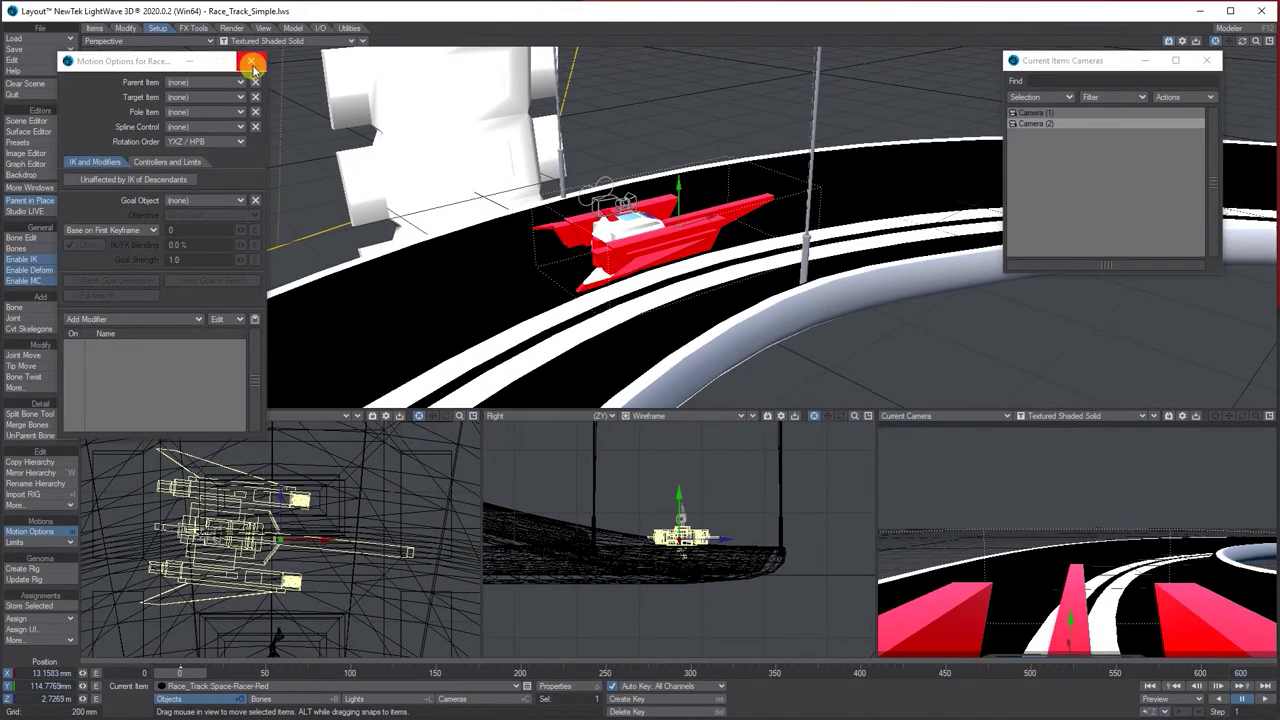
- Close the racer's motion options, select Camera (1) and make one clone of it
click(253, 65)
drag(1255, 41, 1165, 41)
click(1040, 113)
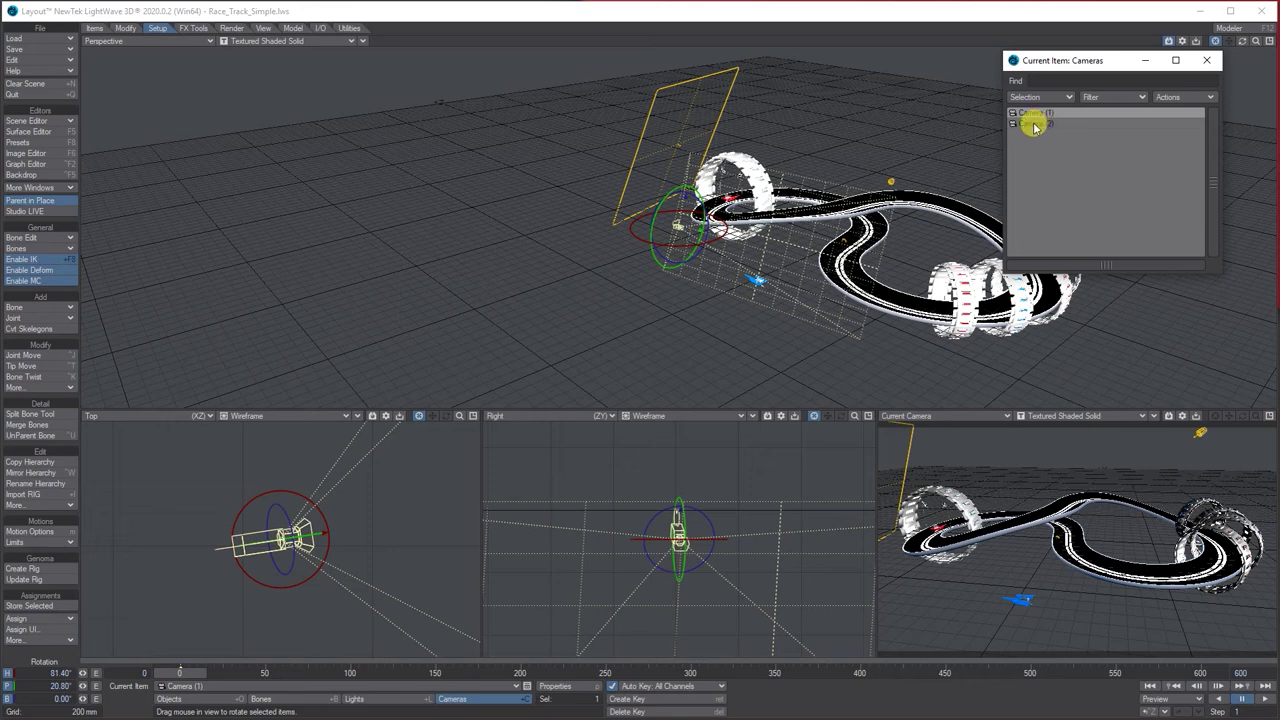
click(92, 30)
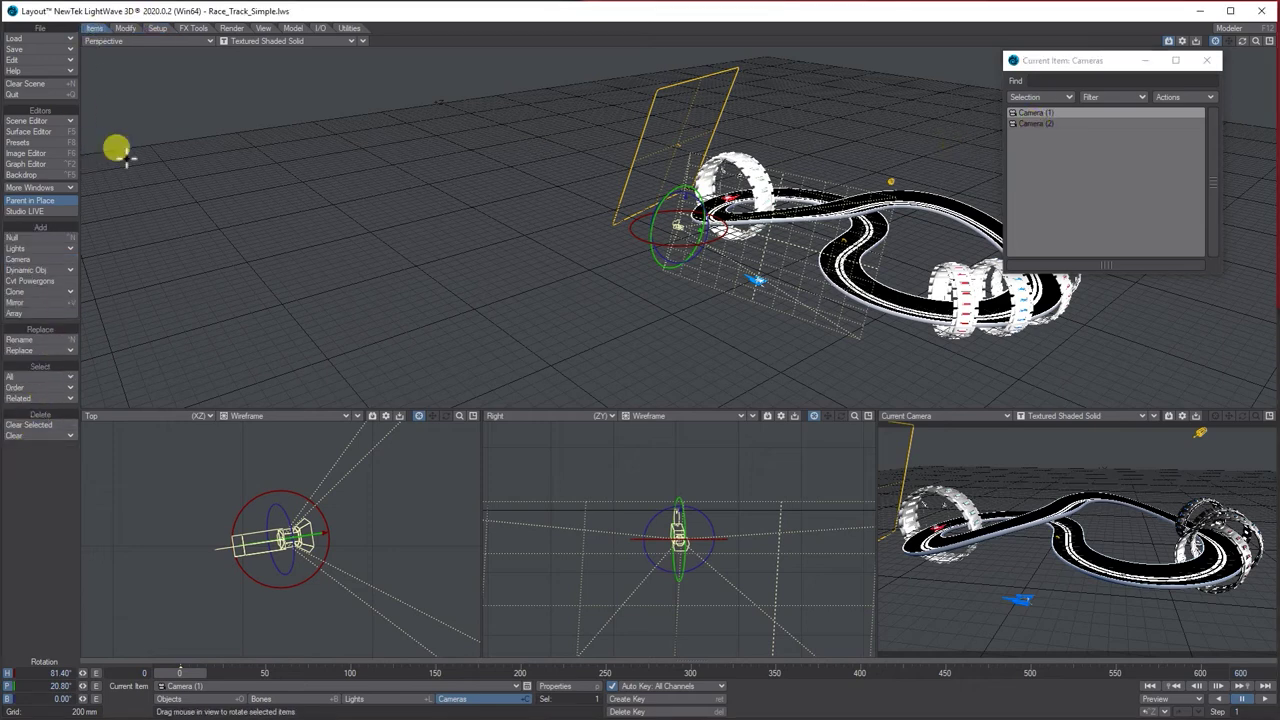
click(40, 291)
click(40, 287)
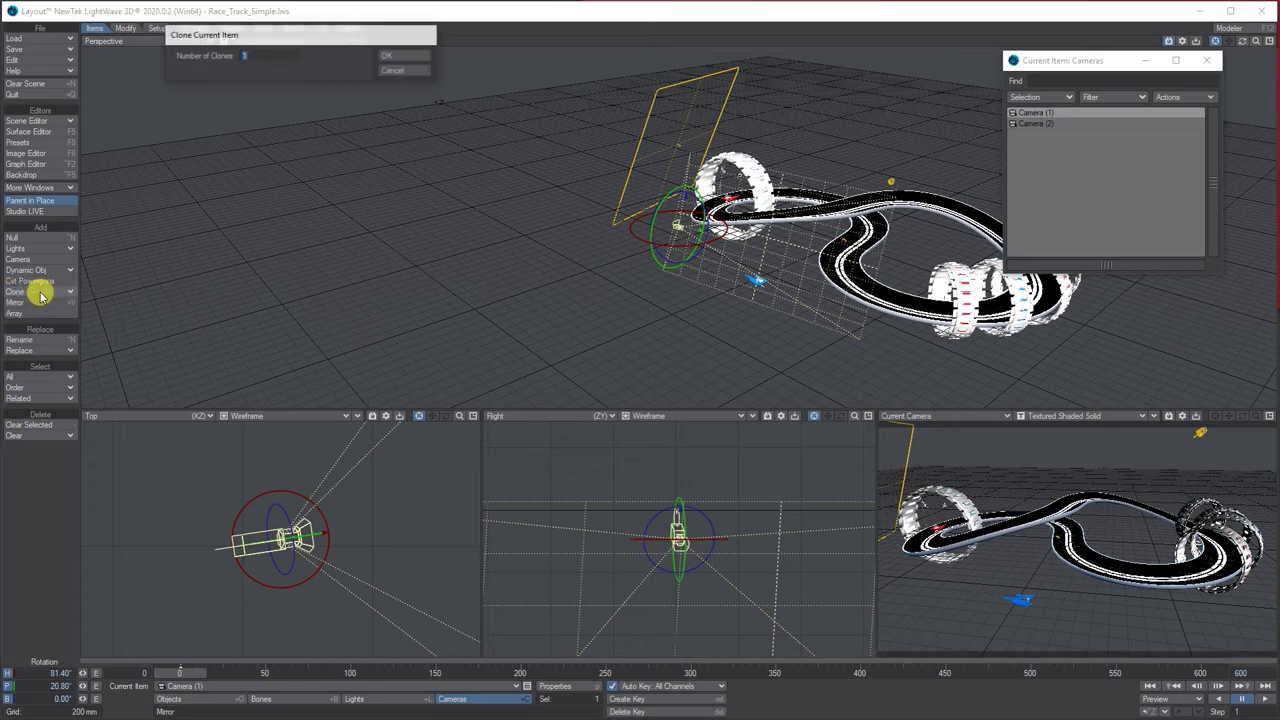
click(395, 58)
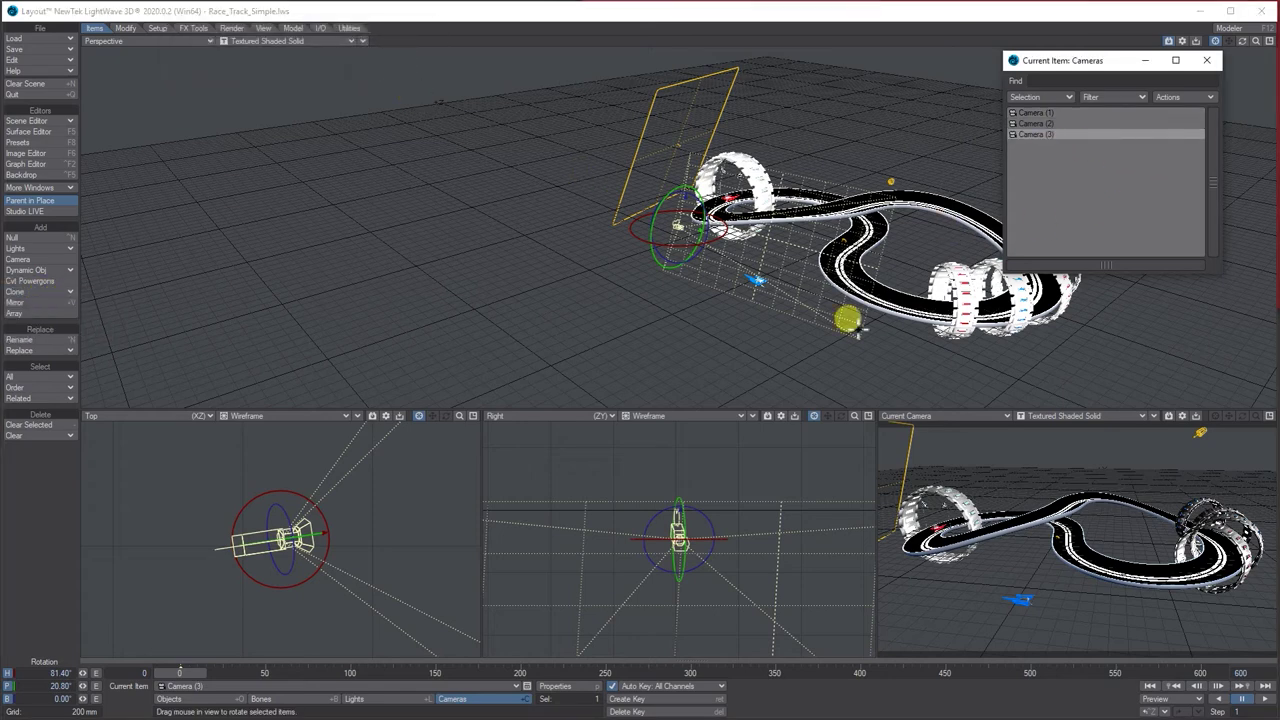
- Move Camera (3) to the near end of the track at about X 219 mm, Z -3.18 m, and aim it with heading 2.10°, pitch 26.40°
mouse_move(460, 416)
mouse_down()
mouse_move(375, 416)
mouse_move(471, 421)
mouse_up()
key(t)
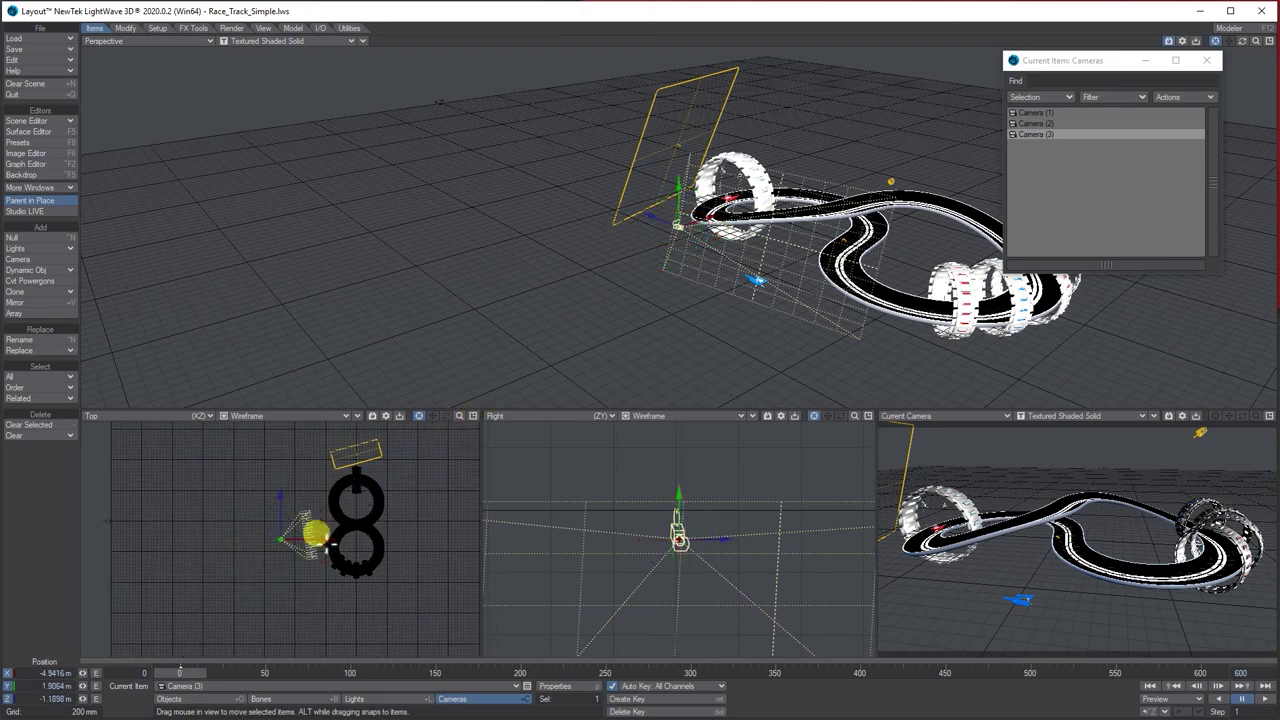
mouse_move(322, 539)
mouse_down()
mouse_move(381, 539)
mouse_move(337, 539)
mouse_up()
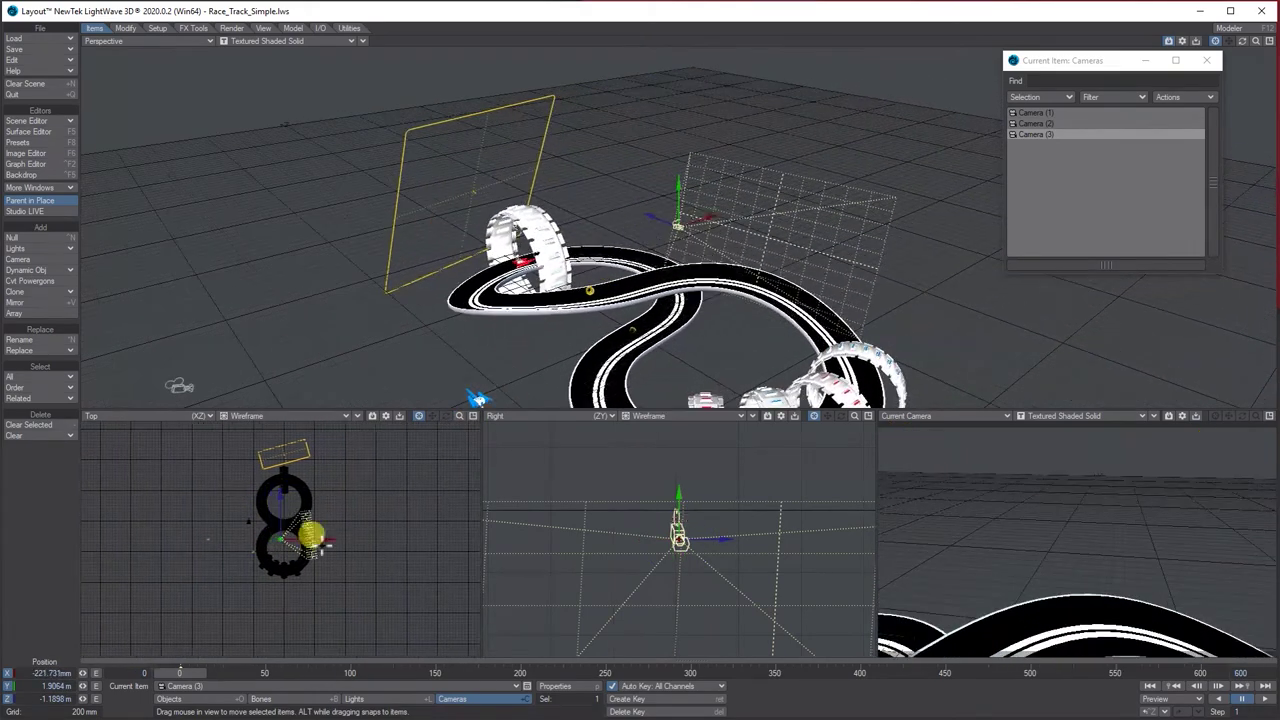
drag(281, 494, 330, 539)
key(y)
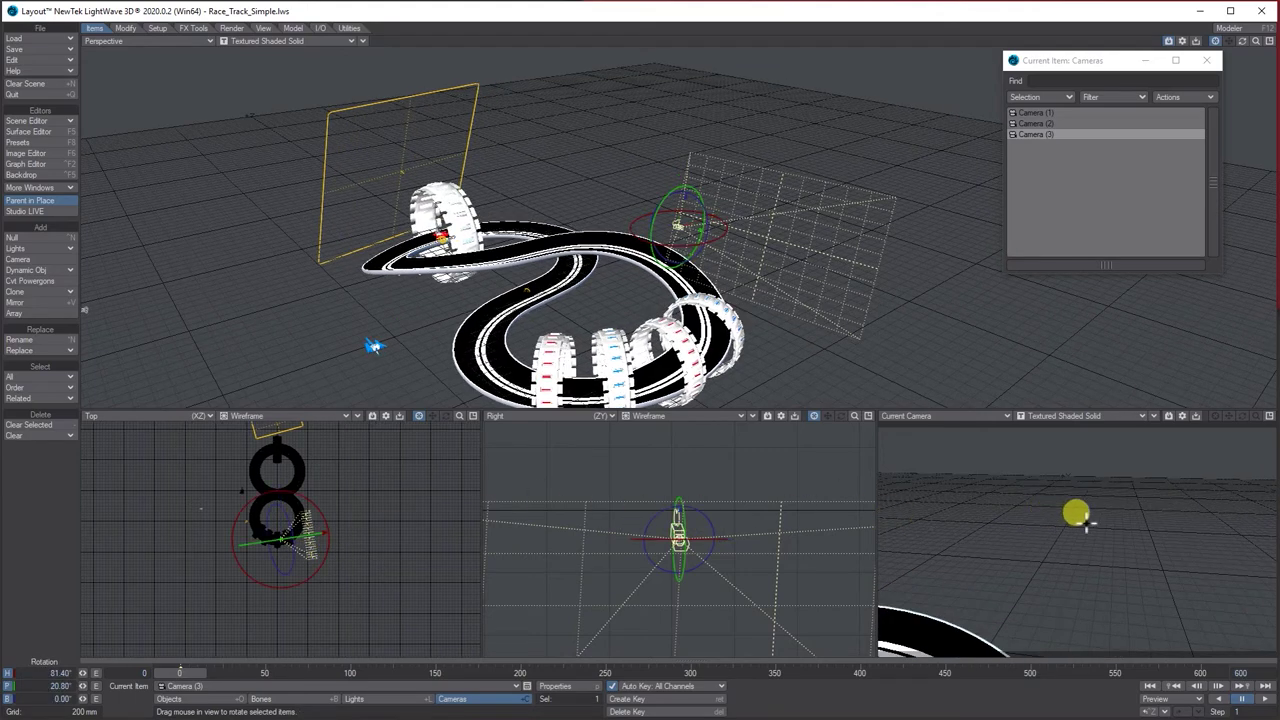
drag(1105, 527, 888, 567)
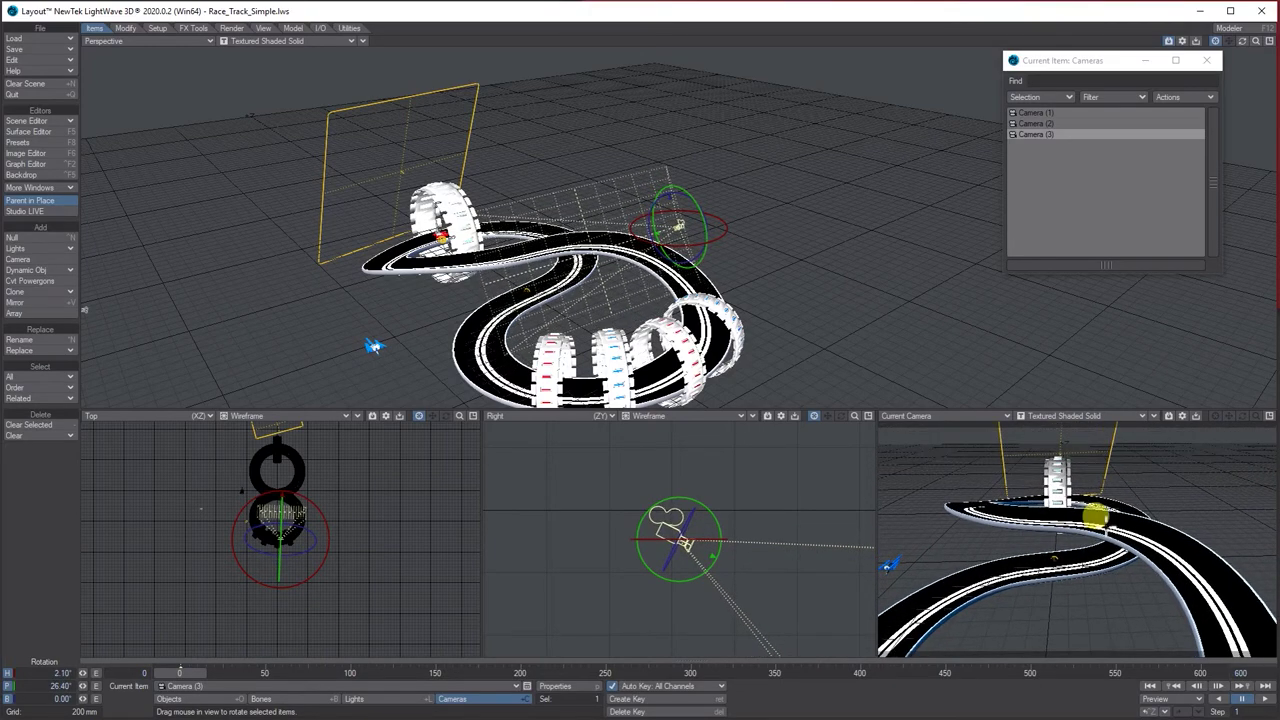
- Switch through all three cameras to compare their views, ending on Camera (1)
click(1064, 113)
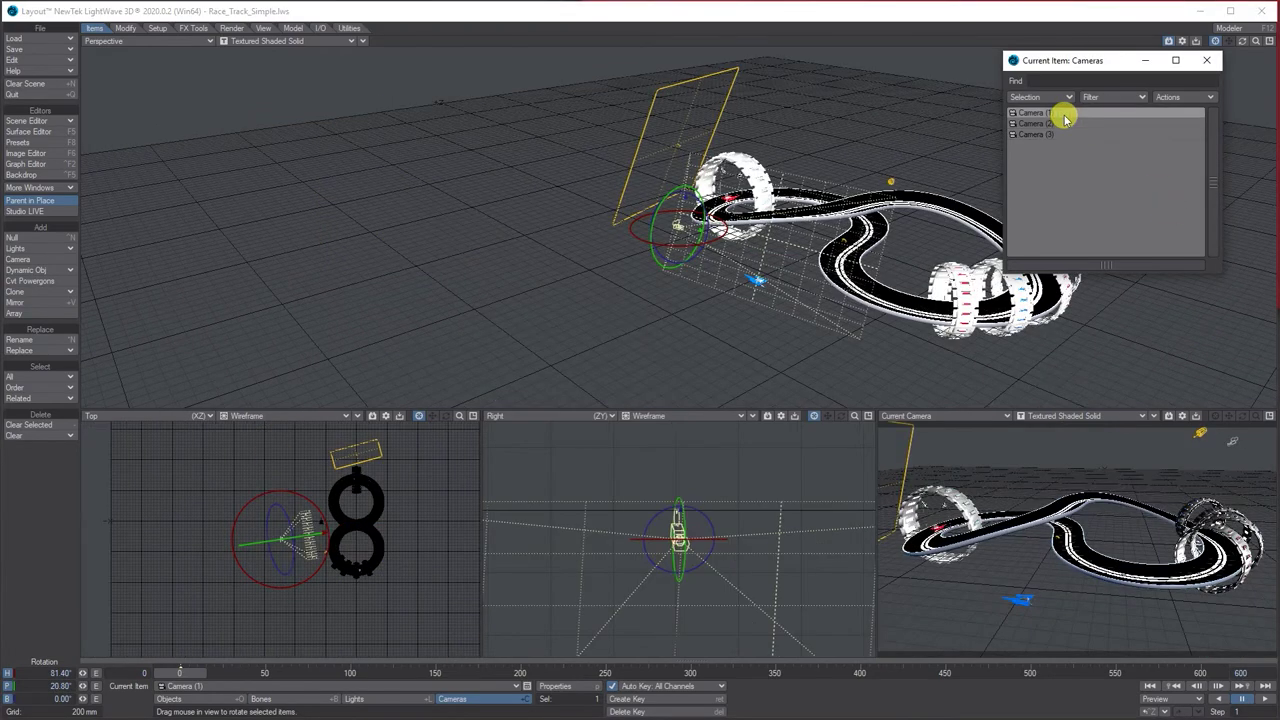
click(1066, 123)
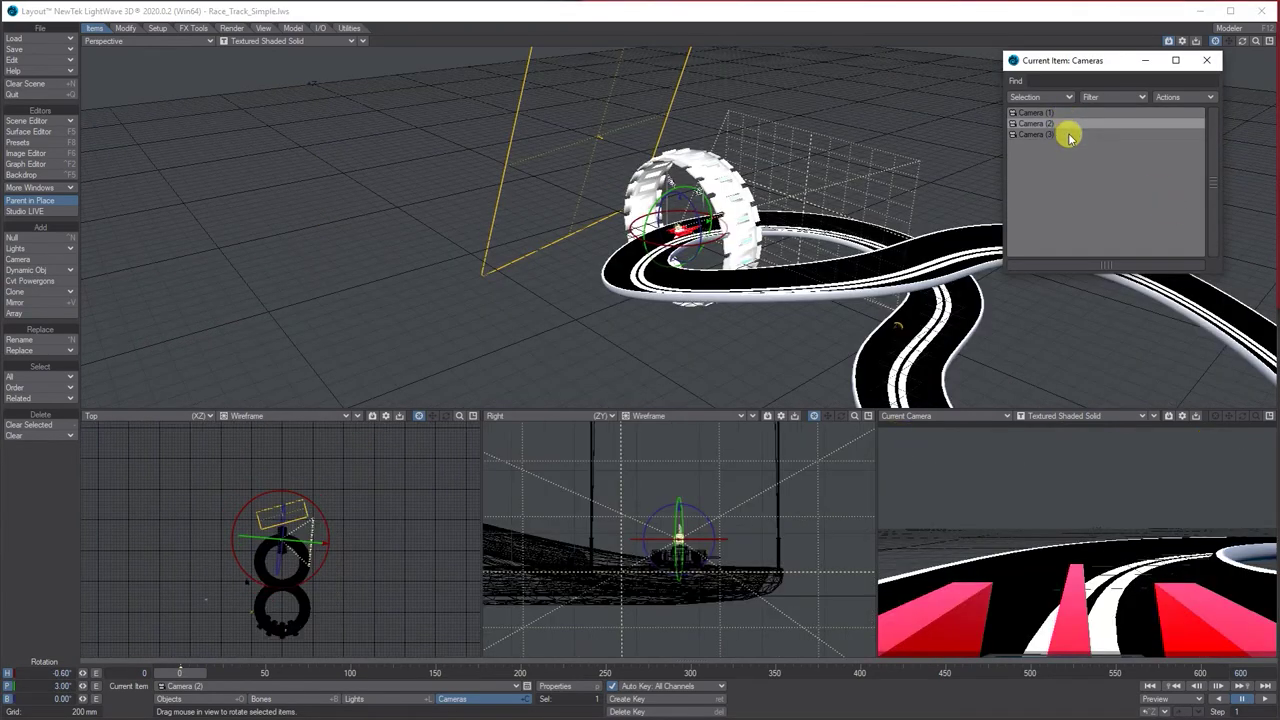
click(1066, 134)
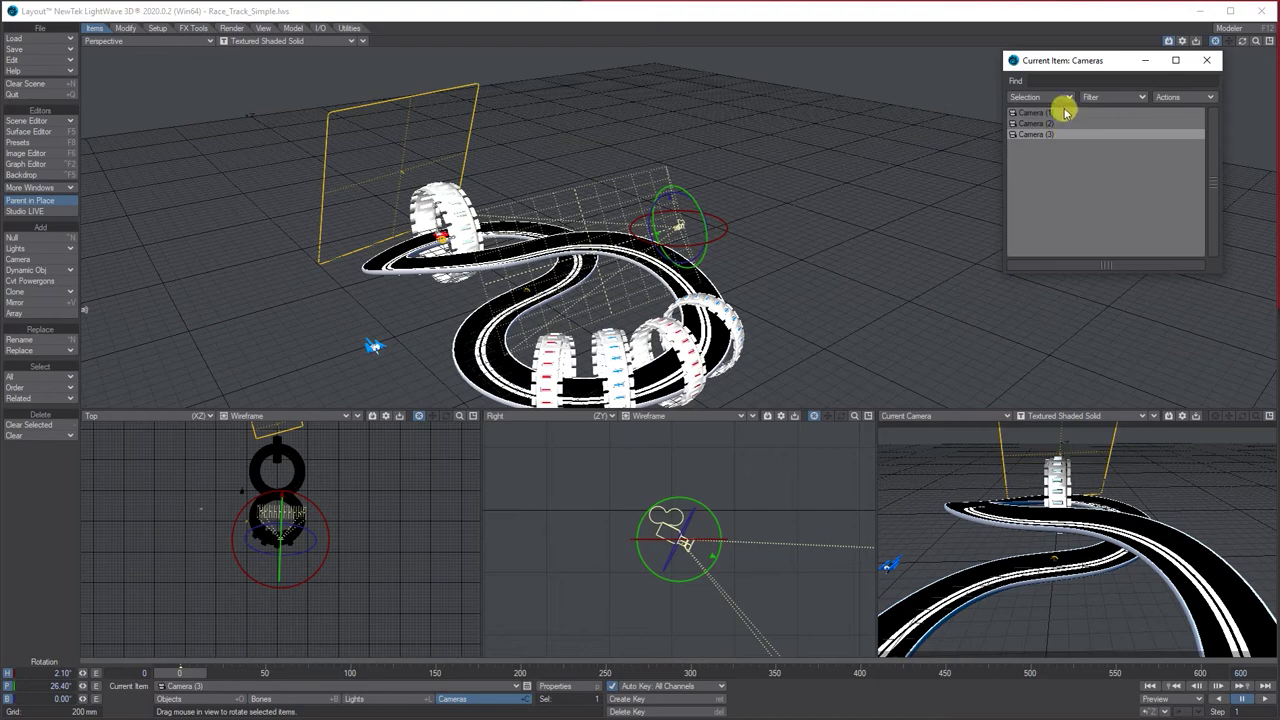
click(1065, 114)
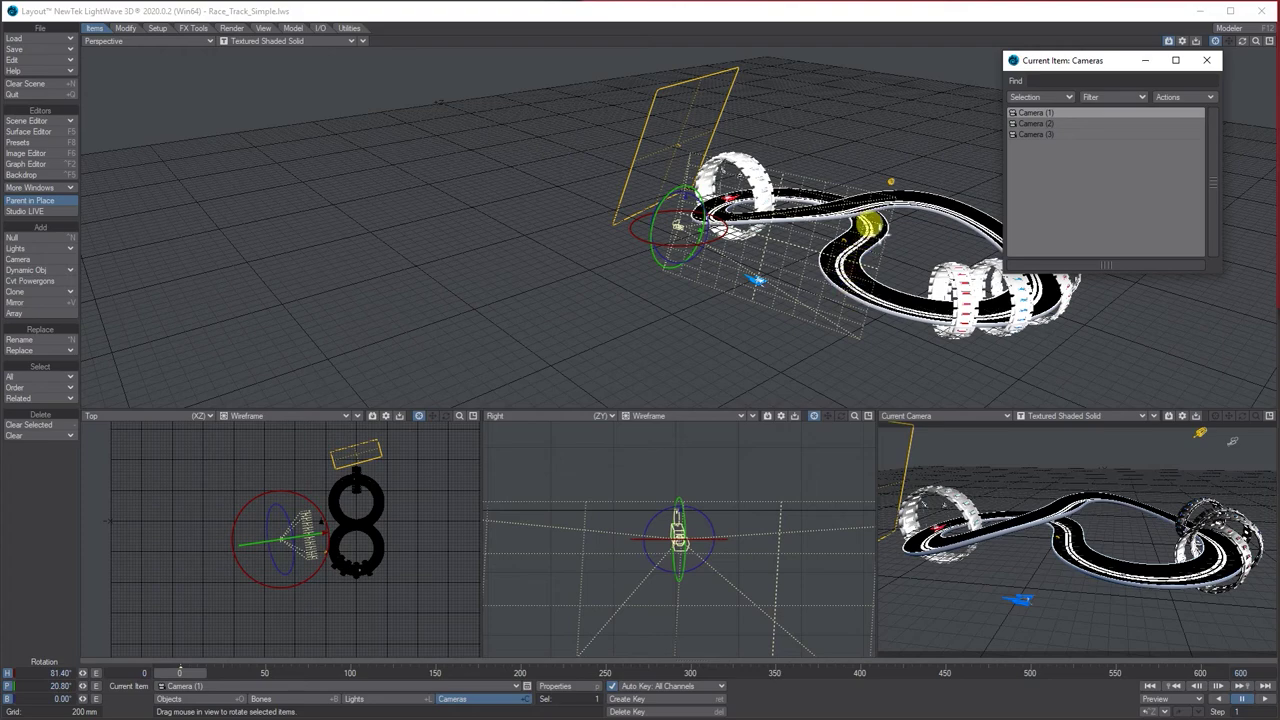
- Move the red racer along the track at frame 30 to about X 1.11 m, Z 2.27 m, and turn it to follow the curve
click(206, 699)
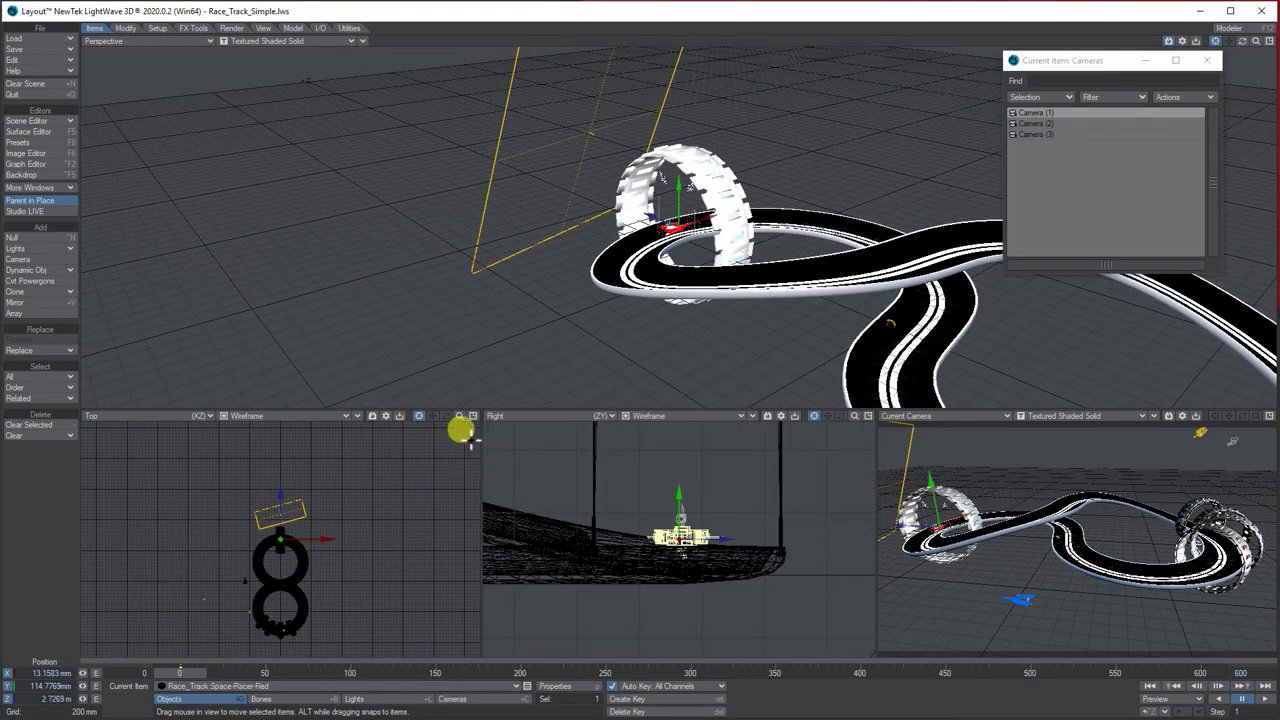
drag(460, 416, 555, 416)
drag(184, 673, 229, 672)
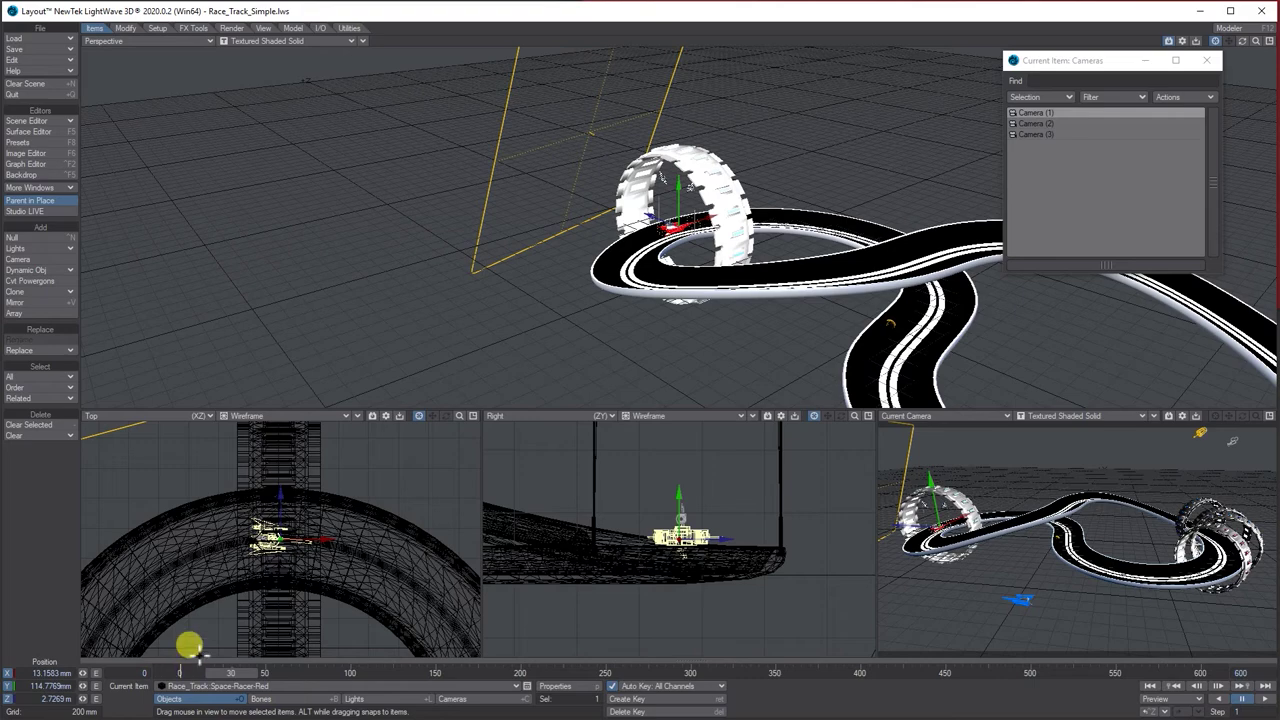
drag(314, 534, 281, 497)
key(y)
key(t)
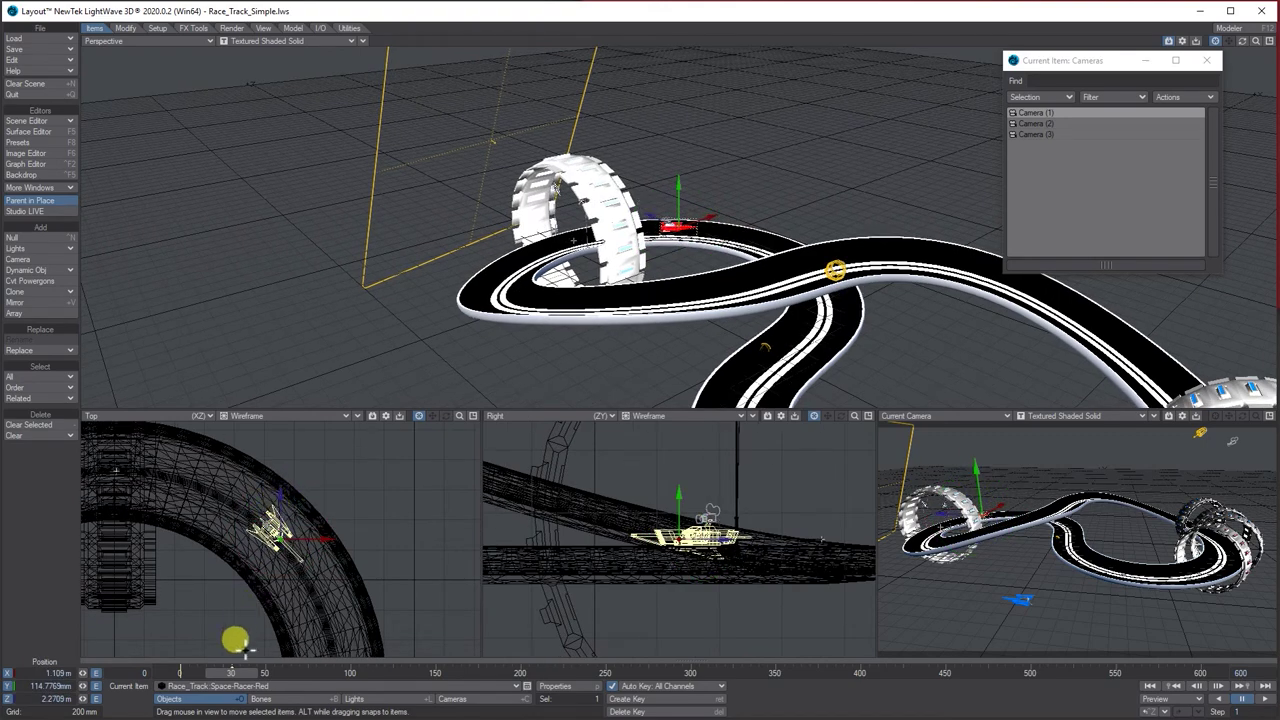
- Correct the racer's path at frame 15 by moving it to about Z 2.62 m, and scrub onward to check the curve
drag(232, 672, 205, 672)
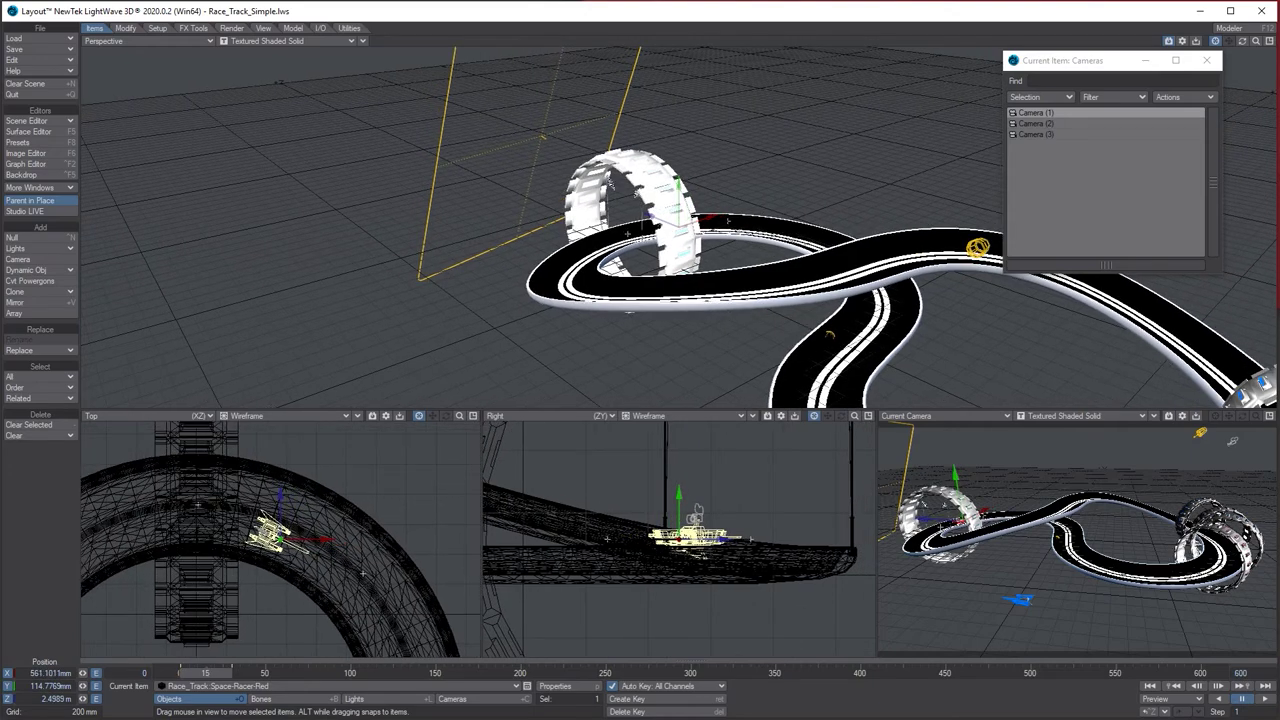
drag(697, 510, 697, 510)
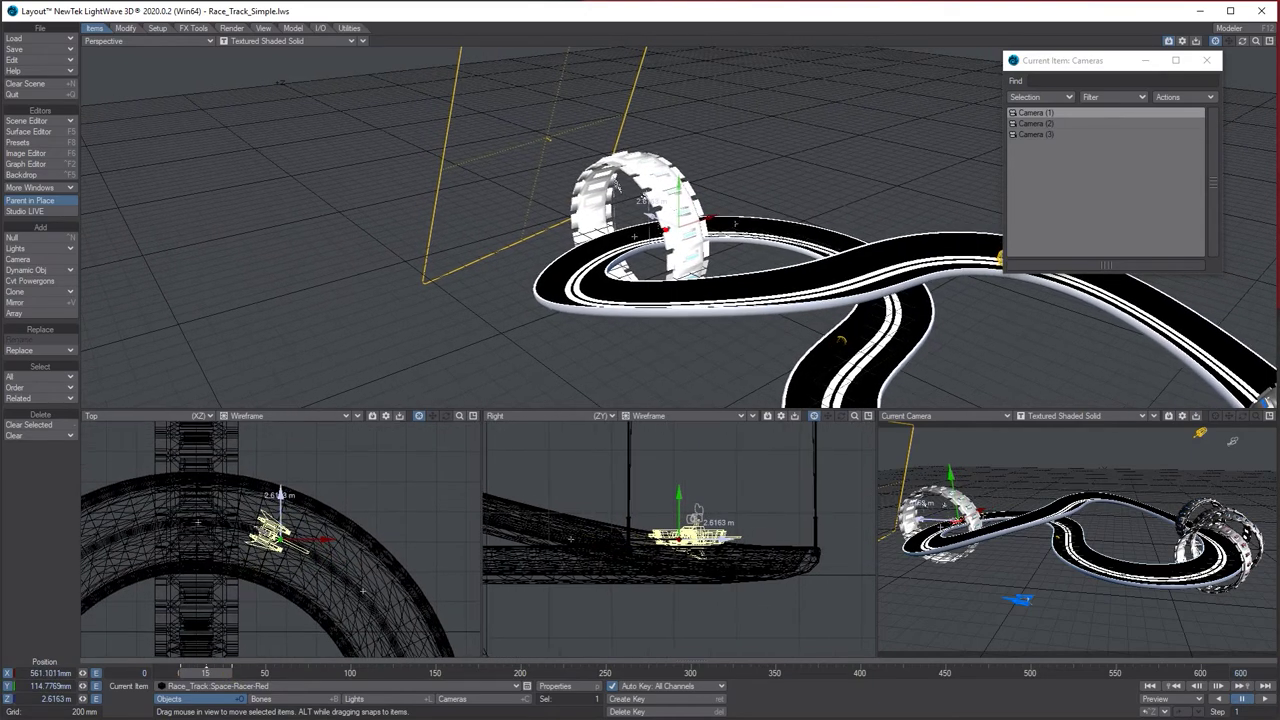
drag(207, 673, 240, 672)
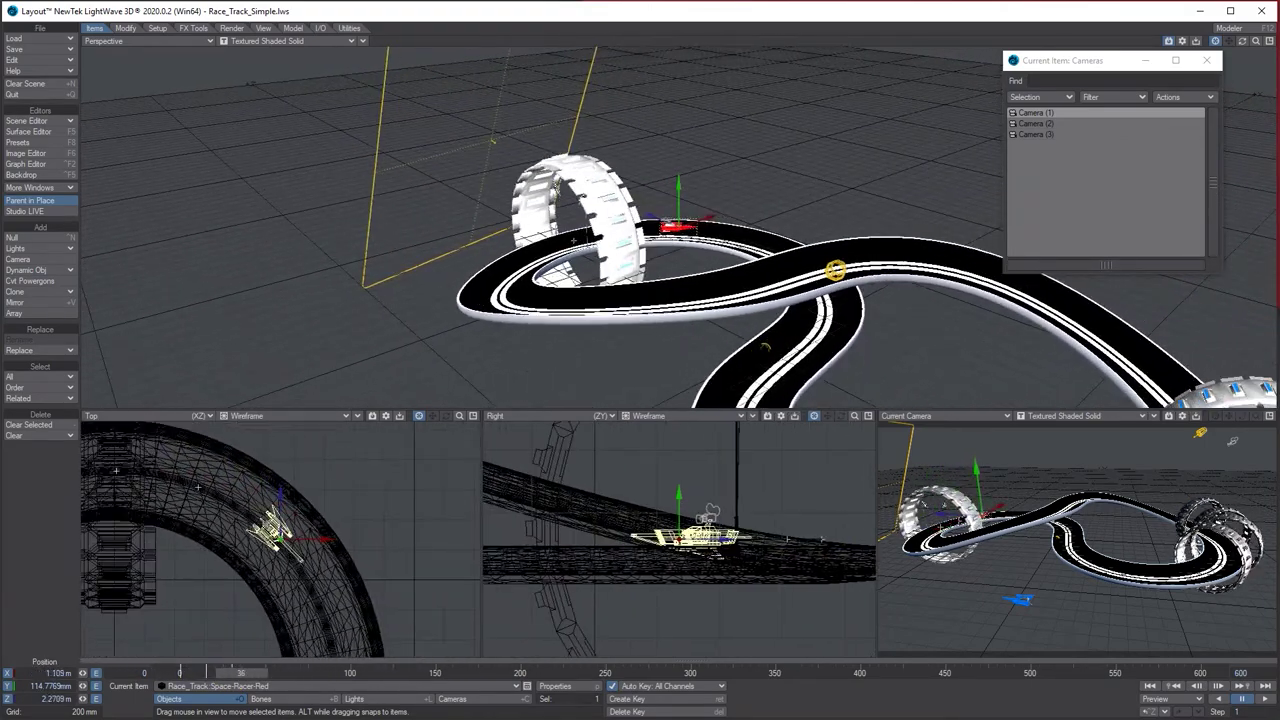
- Place the racer at about X 1.43 m, Z 1.39 m at frame 60, turn its heading to about 185°, and scrub to check the motion
drag(459, 415, 415, 415)
drag(239, 675, 281, 675)
drag(276, 535, 285, 544)
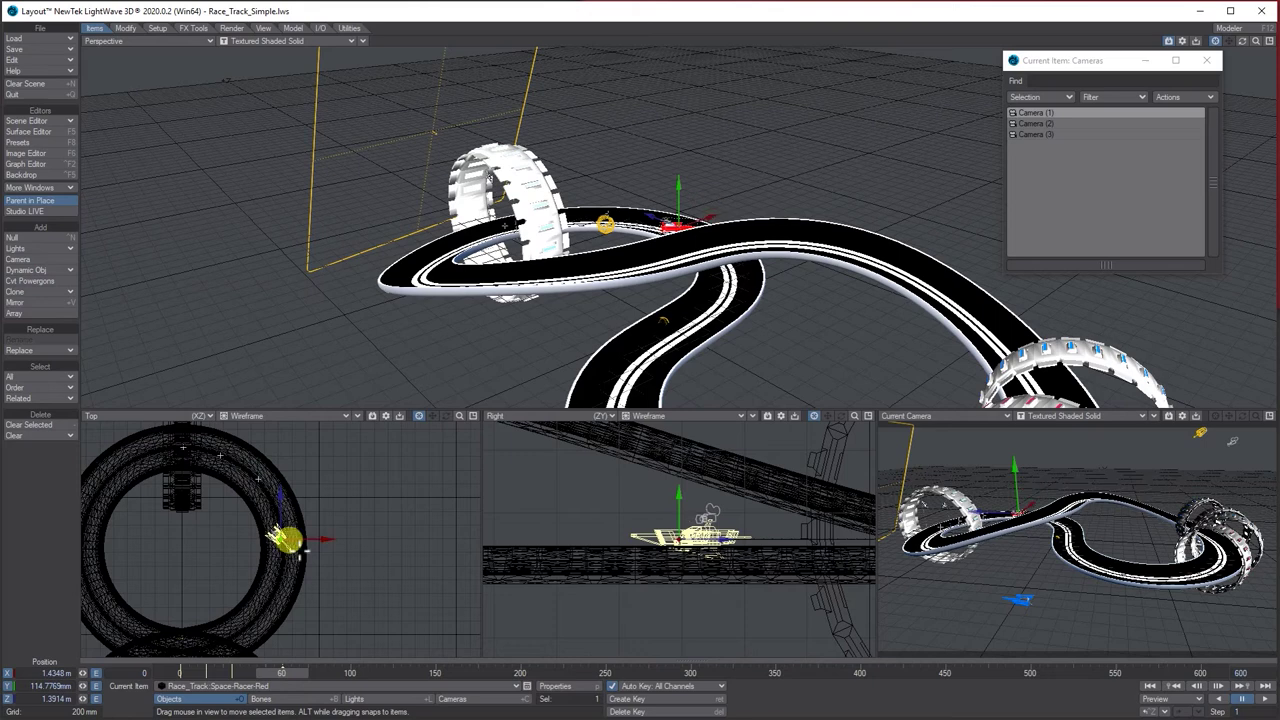
key(y)
drag(303, 498, 318, 512)
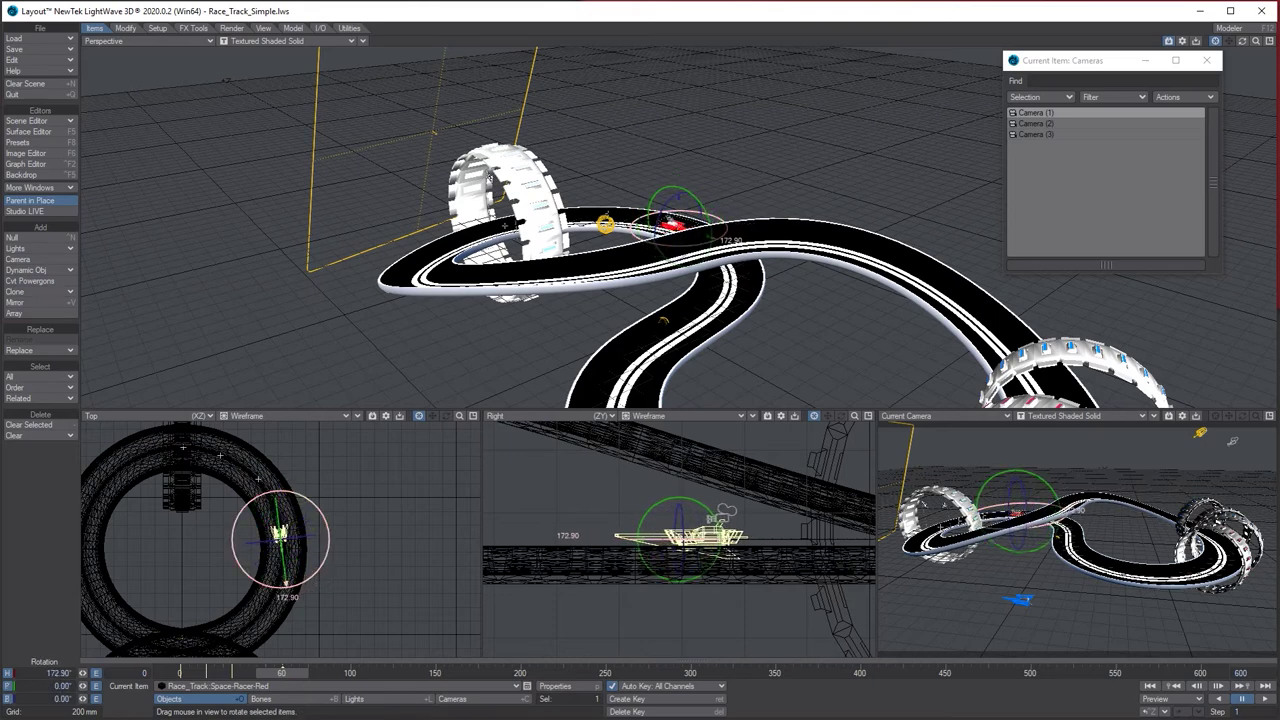
drag(285, 585, 279, 600)
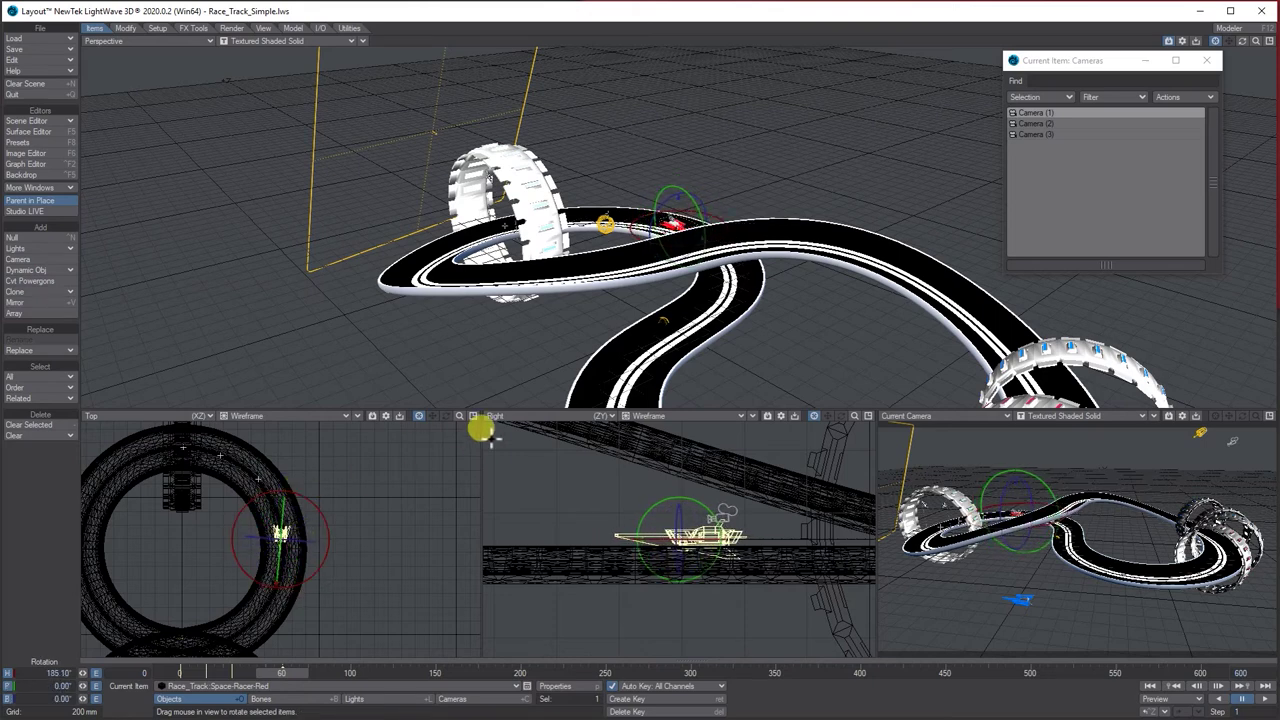
drag(282, 674, 255, 673)
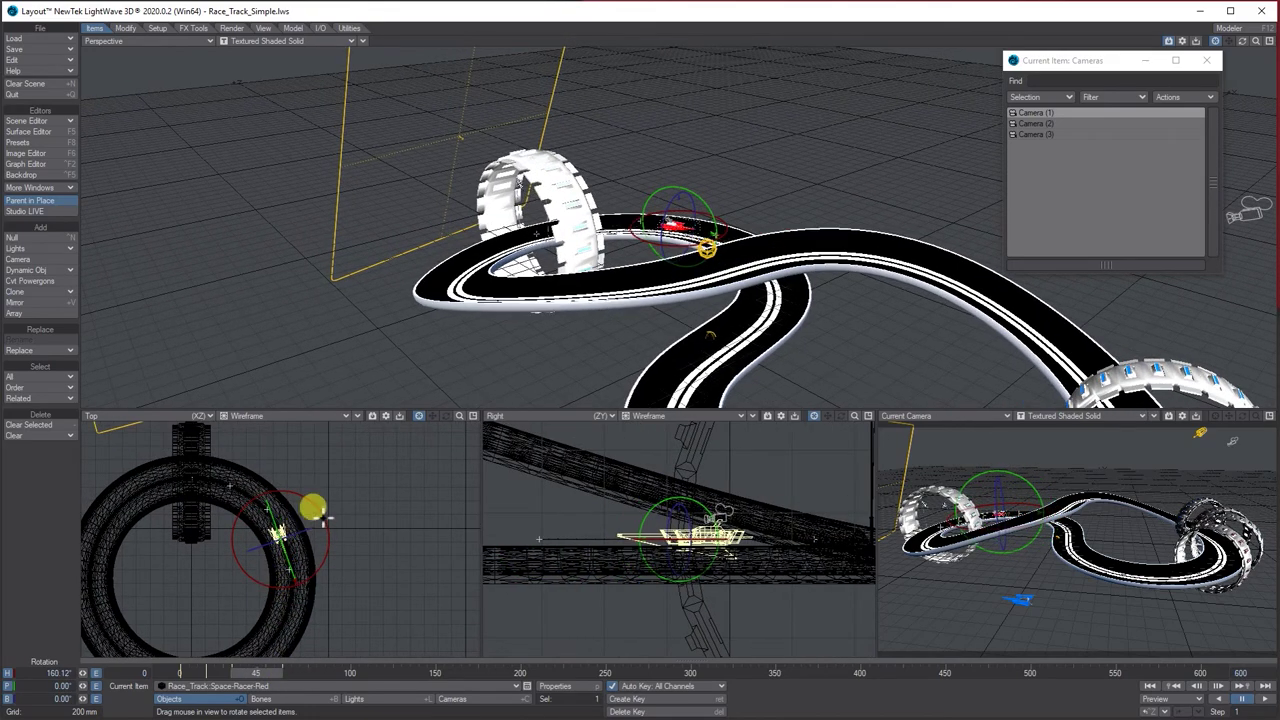
drag(256, 673, 292, 673)
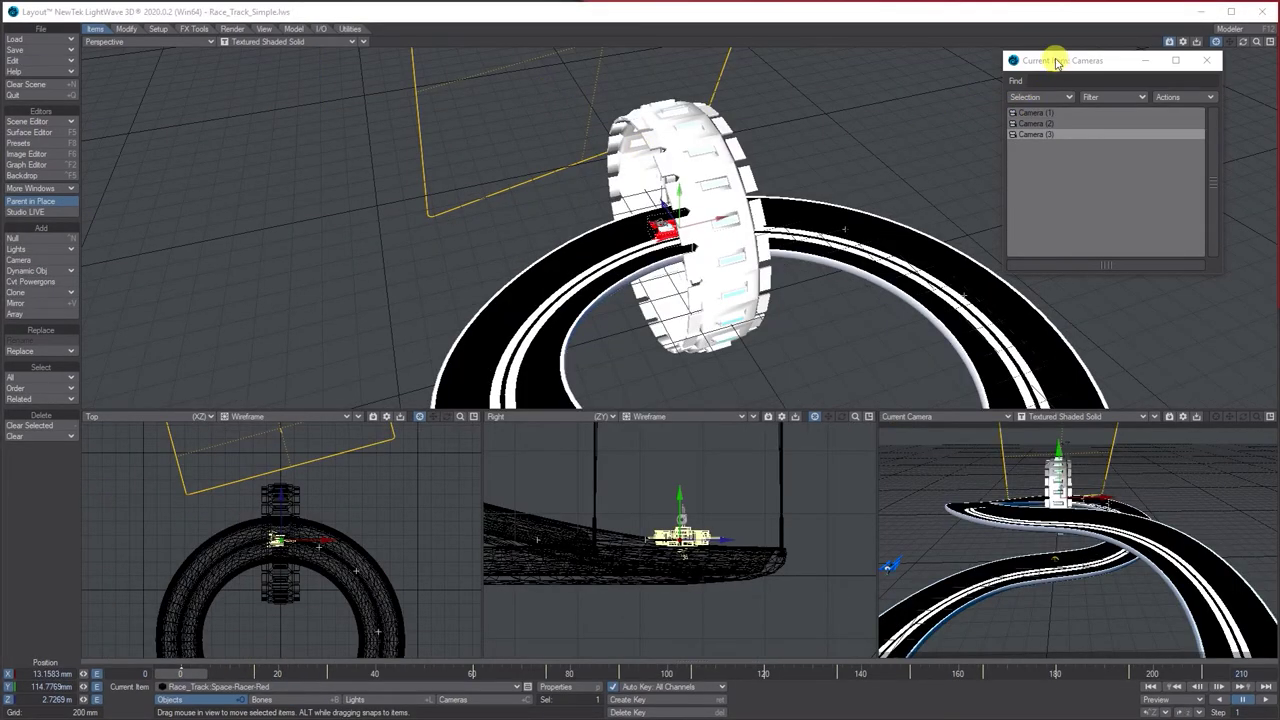
- Play the racer's animation as seen from Camera (1), with the camera list moved aside
drag(1057, 62, 1081, 88)
drag(1257, 42, 1232, 48)
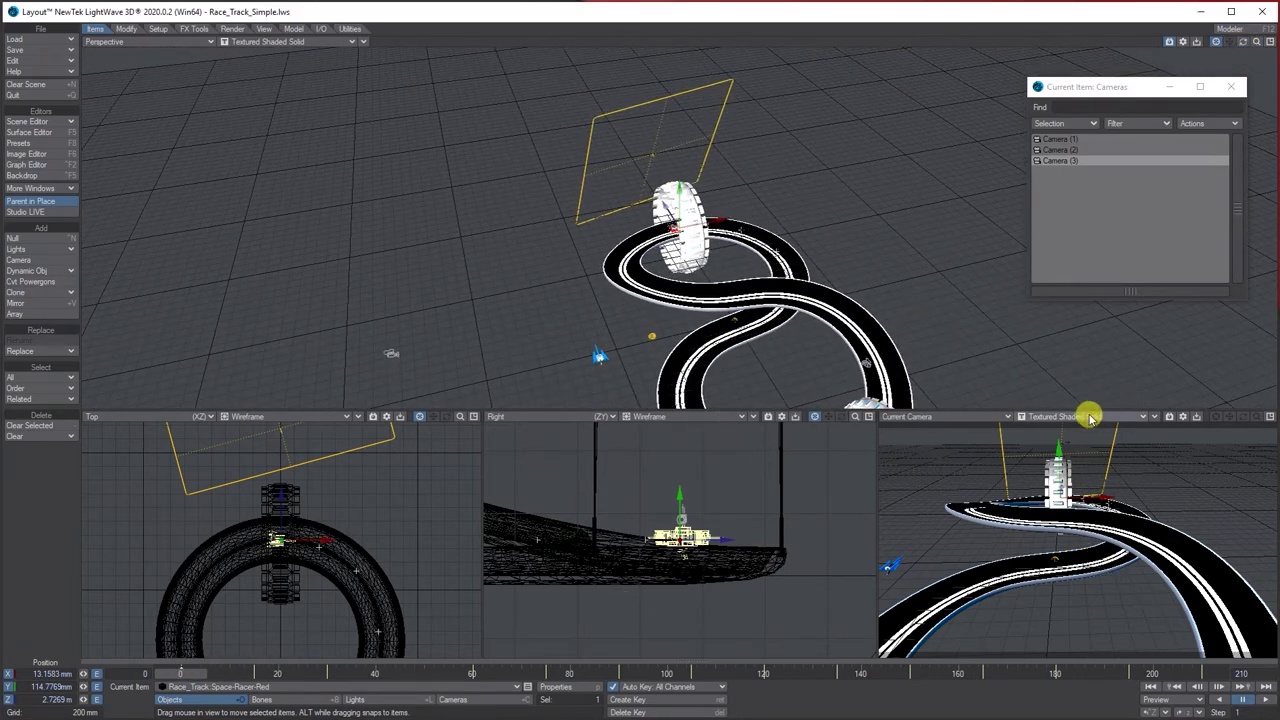
click(1060, 139)
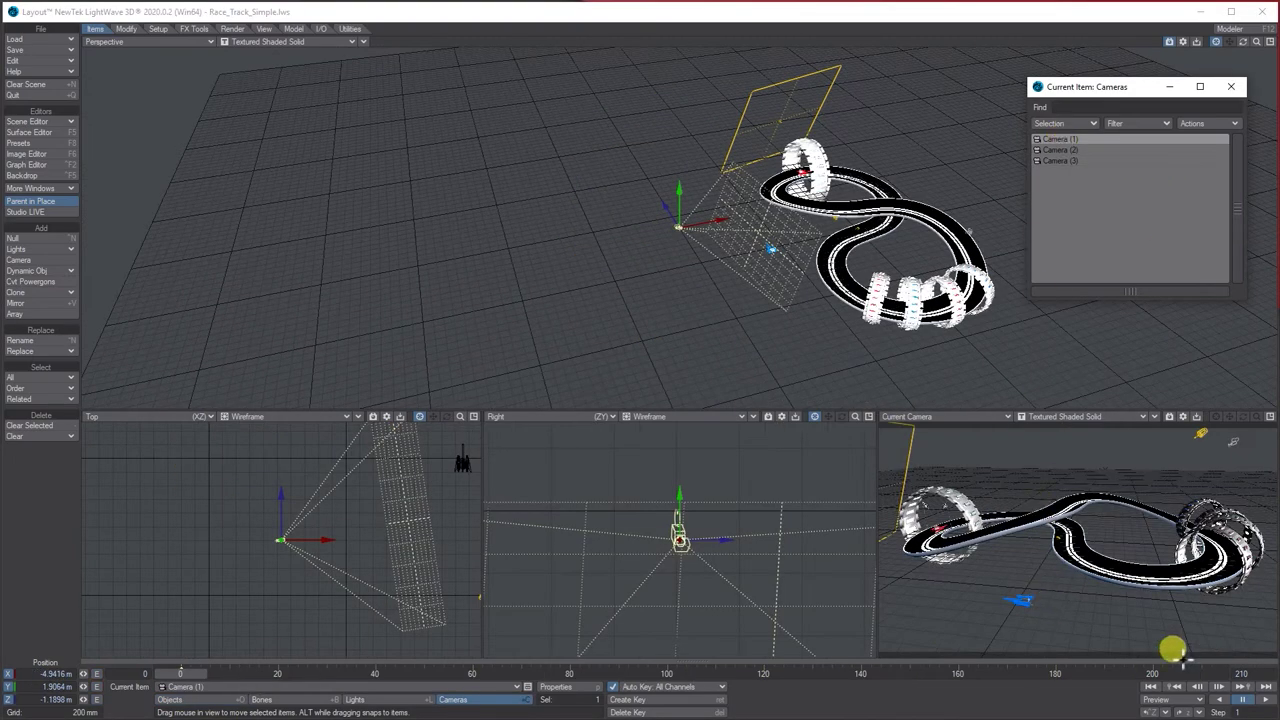
click(1262, 700)
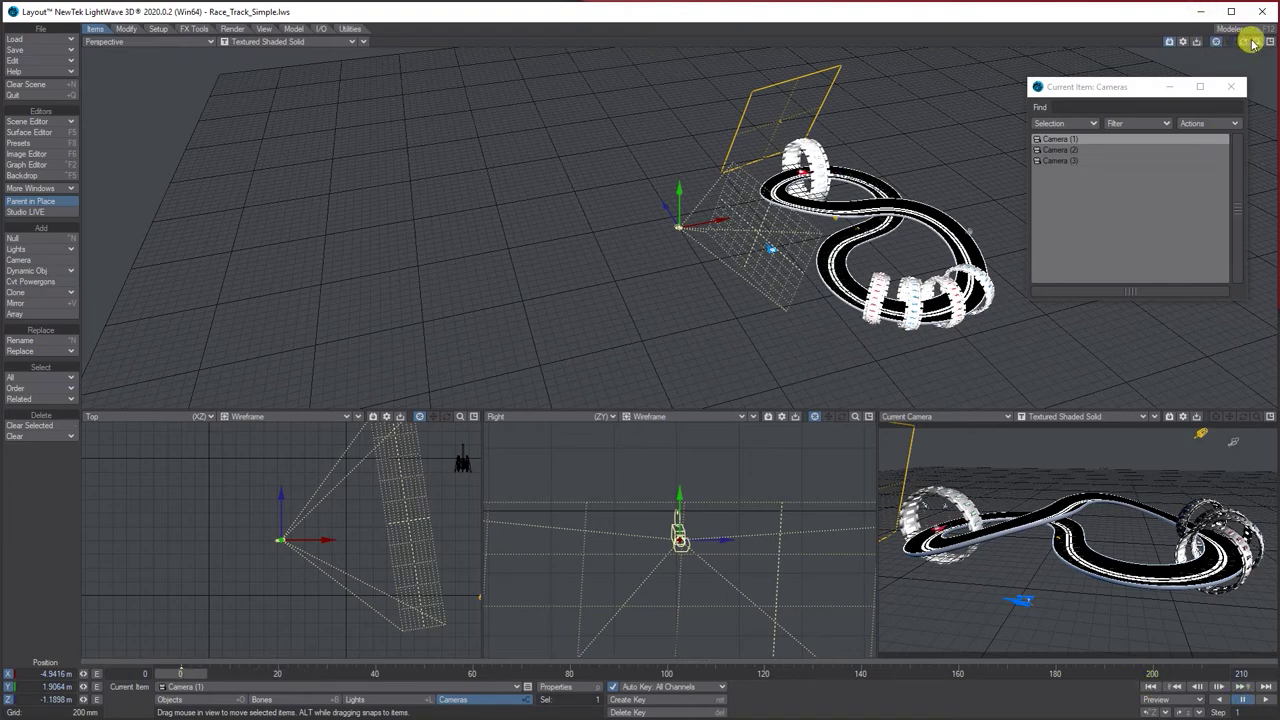
- Examine where Camera (1) and Camera (3) stand around the track by selecting each in the perspective view, ending on Camera (1)
drag(1229, 42, 950, 58)
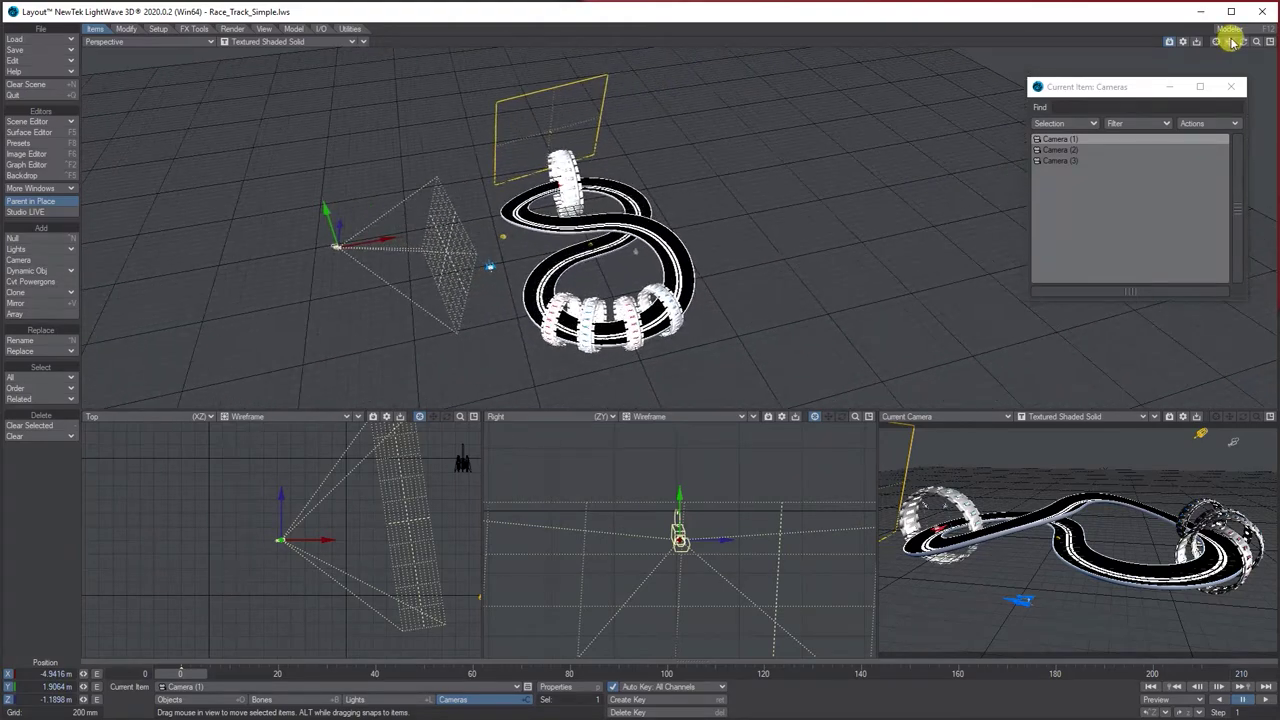
mouse_move(1241, 45)
mouse_down()
mouse_move(1256, 45)
mouse_move(1243, 42)
mouse_up()
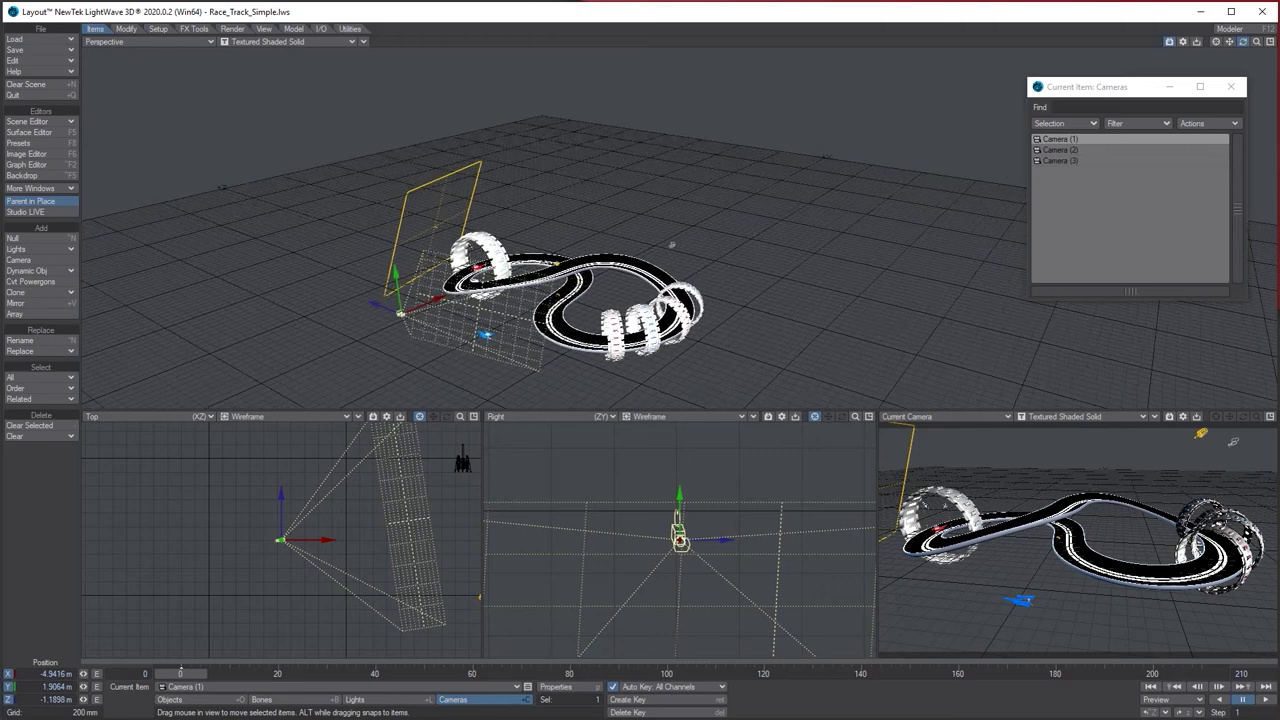
click(380, 307)
click(673, 244)
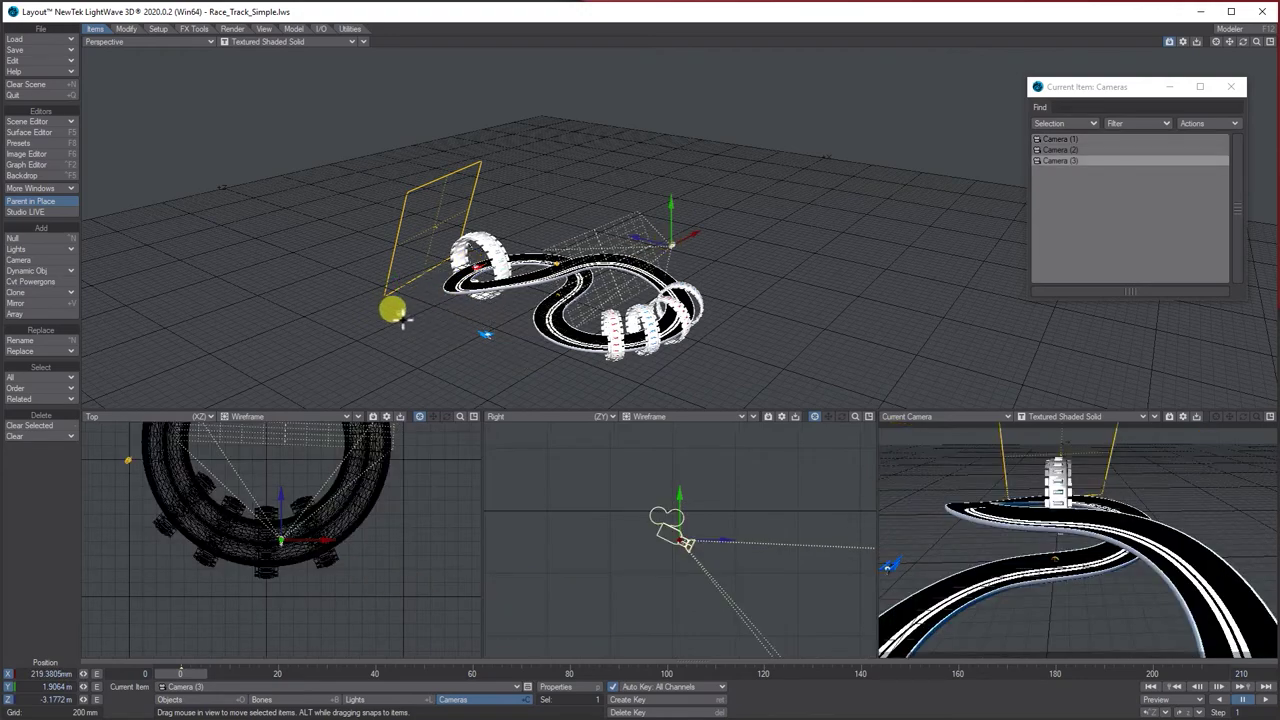
click(401, 318)
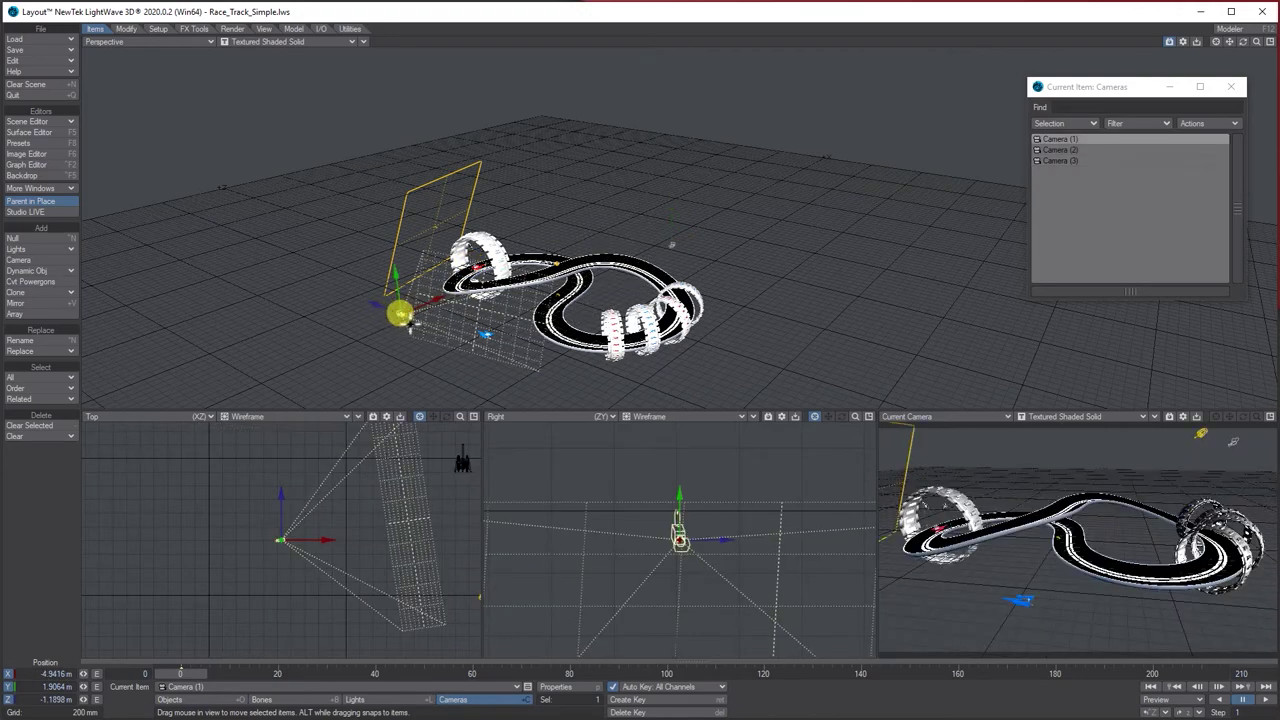
- Set Race_Track:Space-Racer-Red as Camera (1)'s target item, scrub the timeline to check the tracking, and close the motion options
click(181, 33)
click(155, 29)
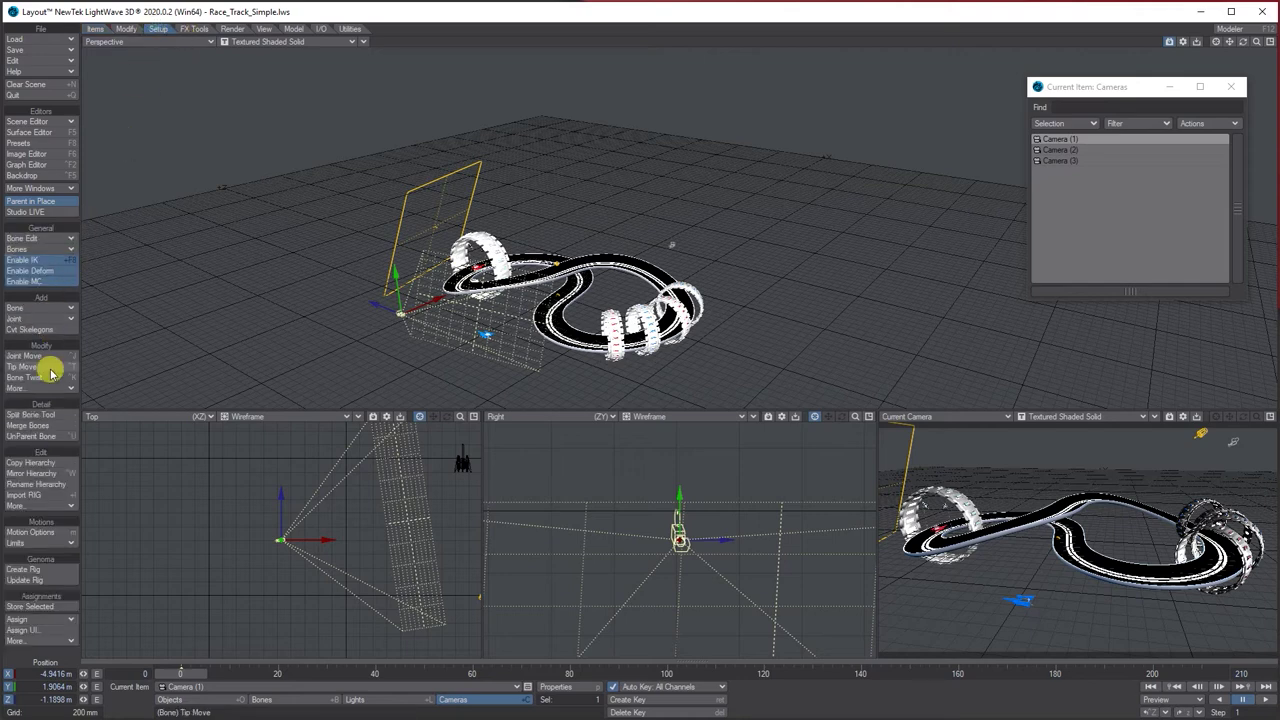
click(30, 532)
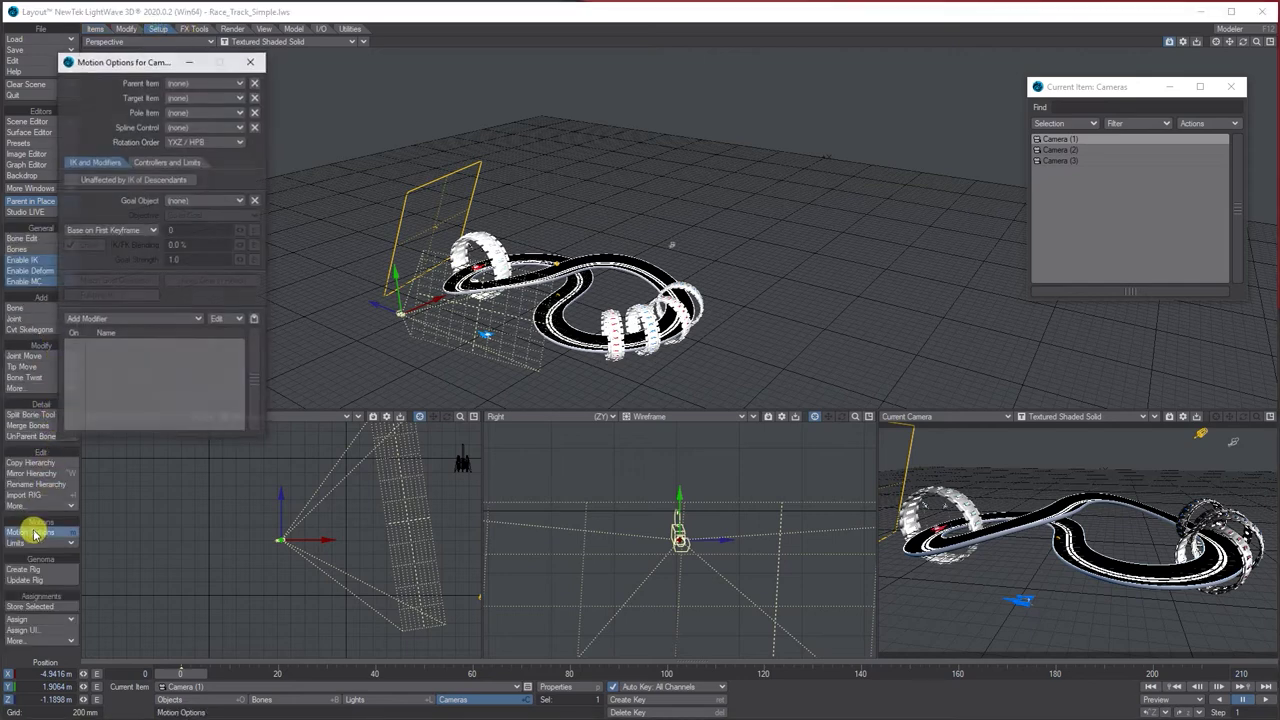
click(188, 98)
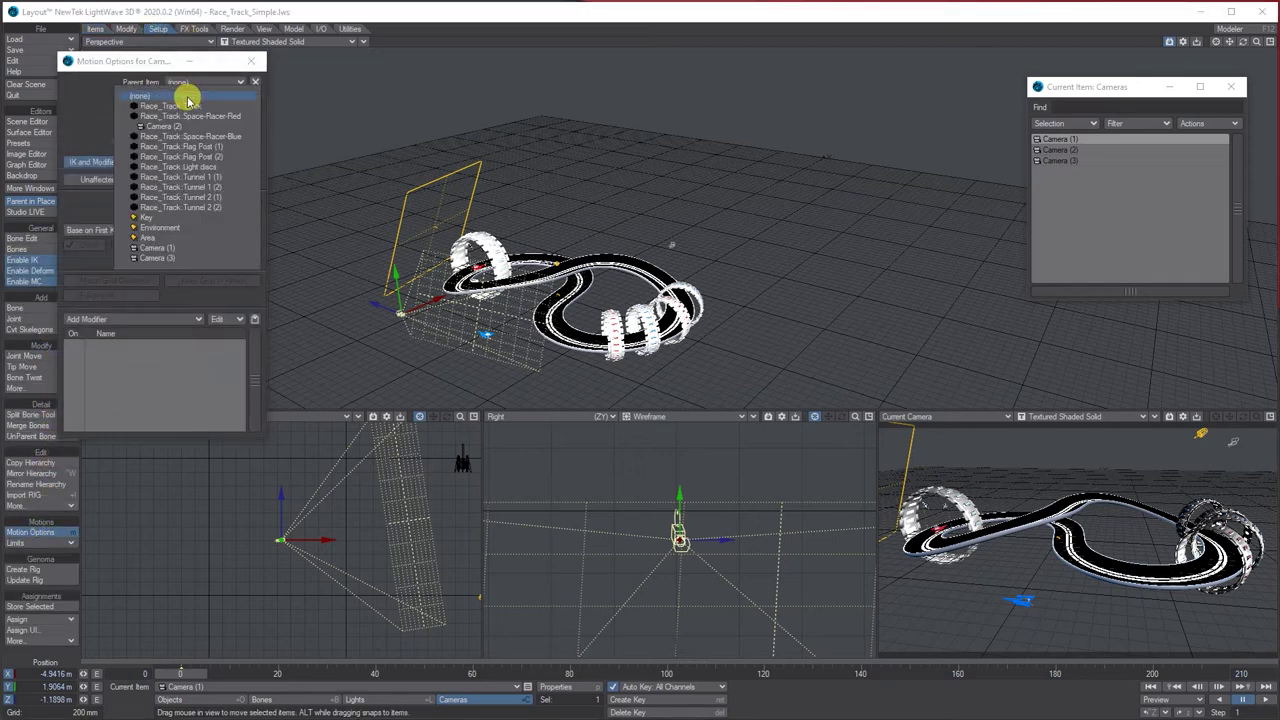
click(235, 117)
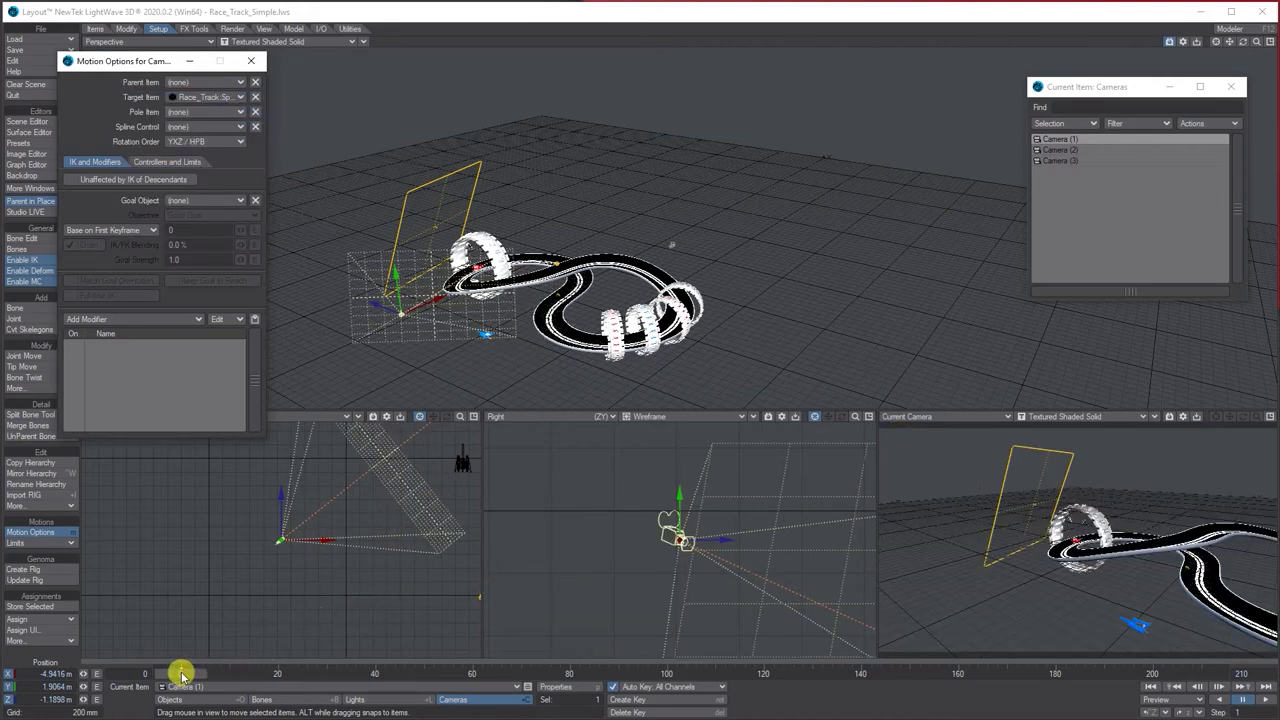
drag(182, 676, 451, 674)
click(251, 61)
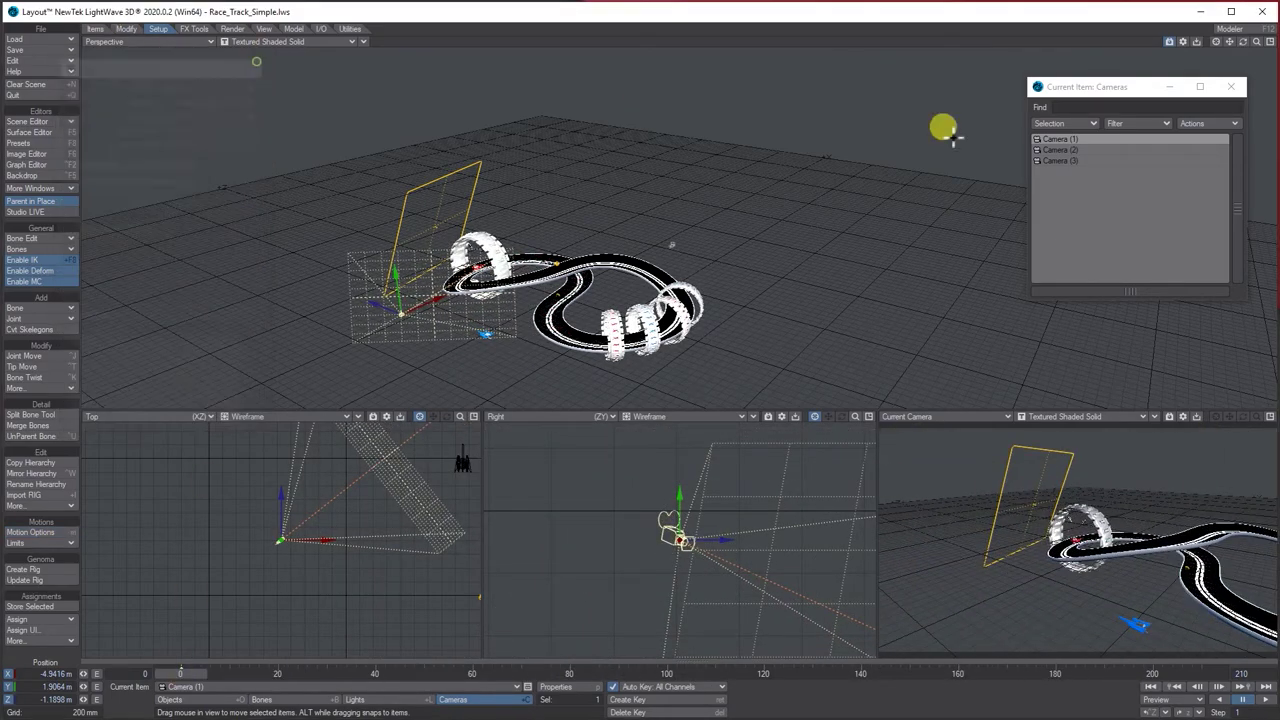
- Set the red space racer as Camera (3)'s target item and close its motion options
click(669, 243)
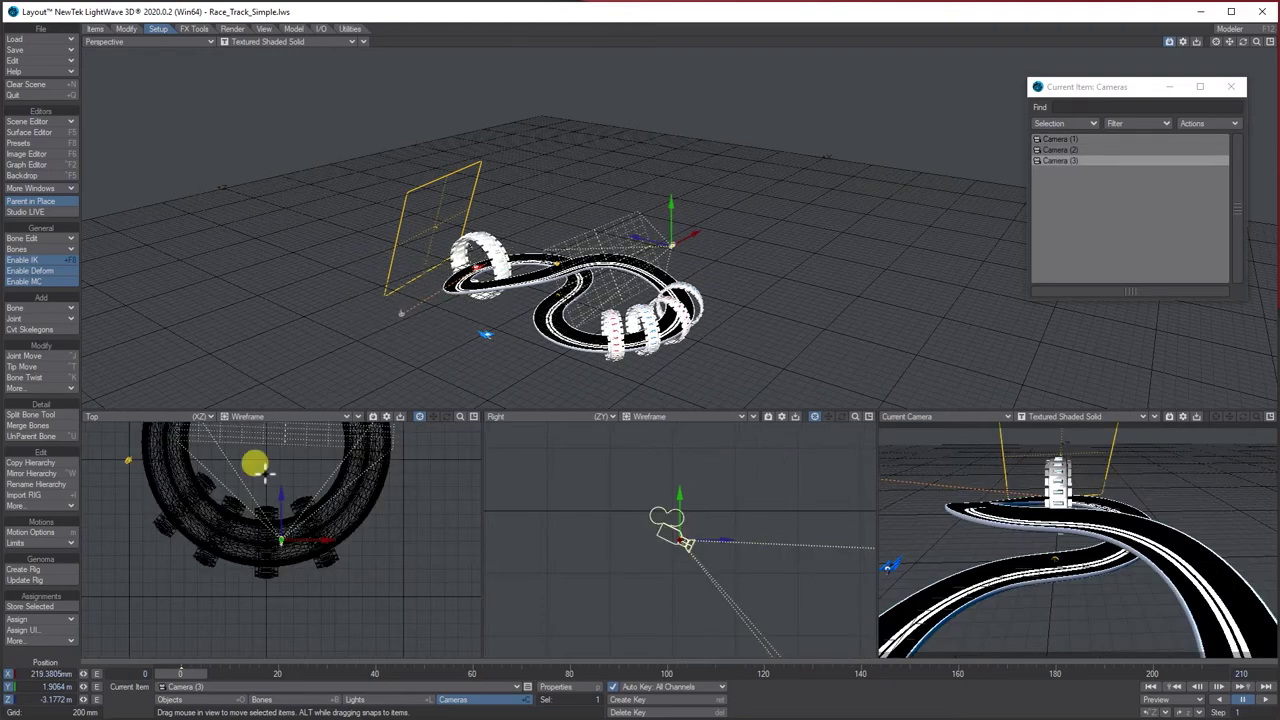
click(28, 532)
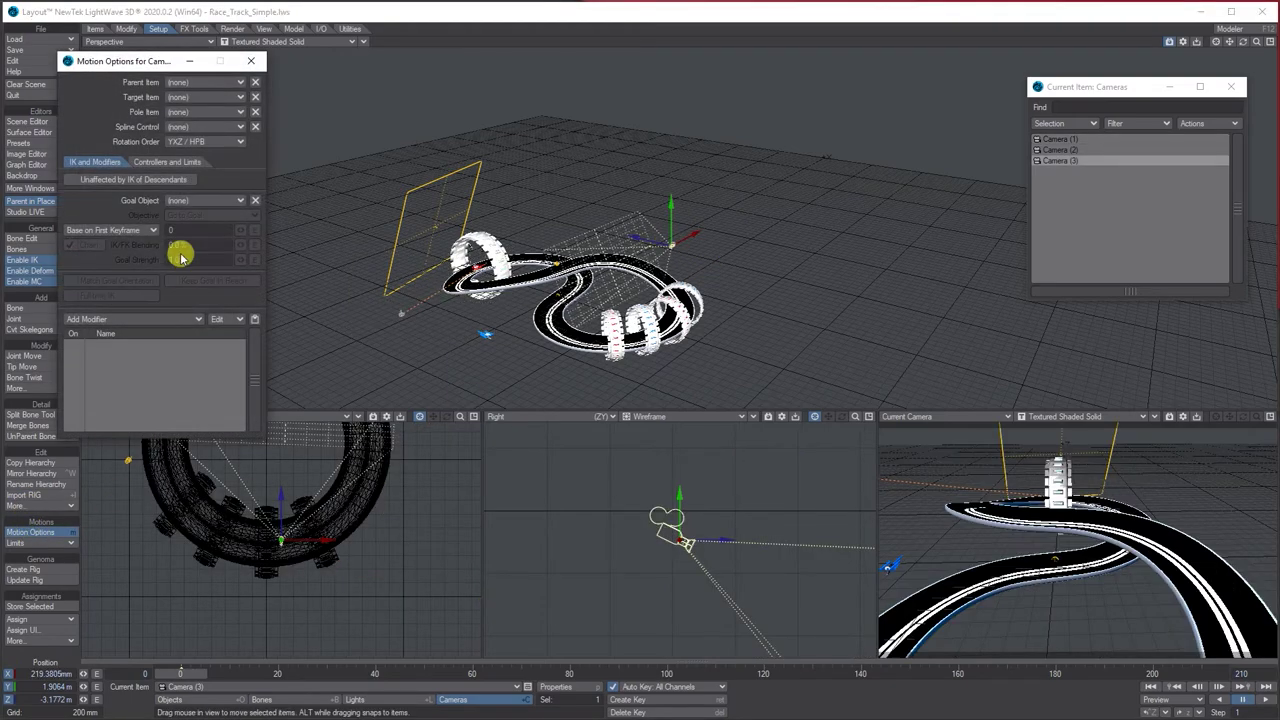
click(194, 98)
click(203, 104)
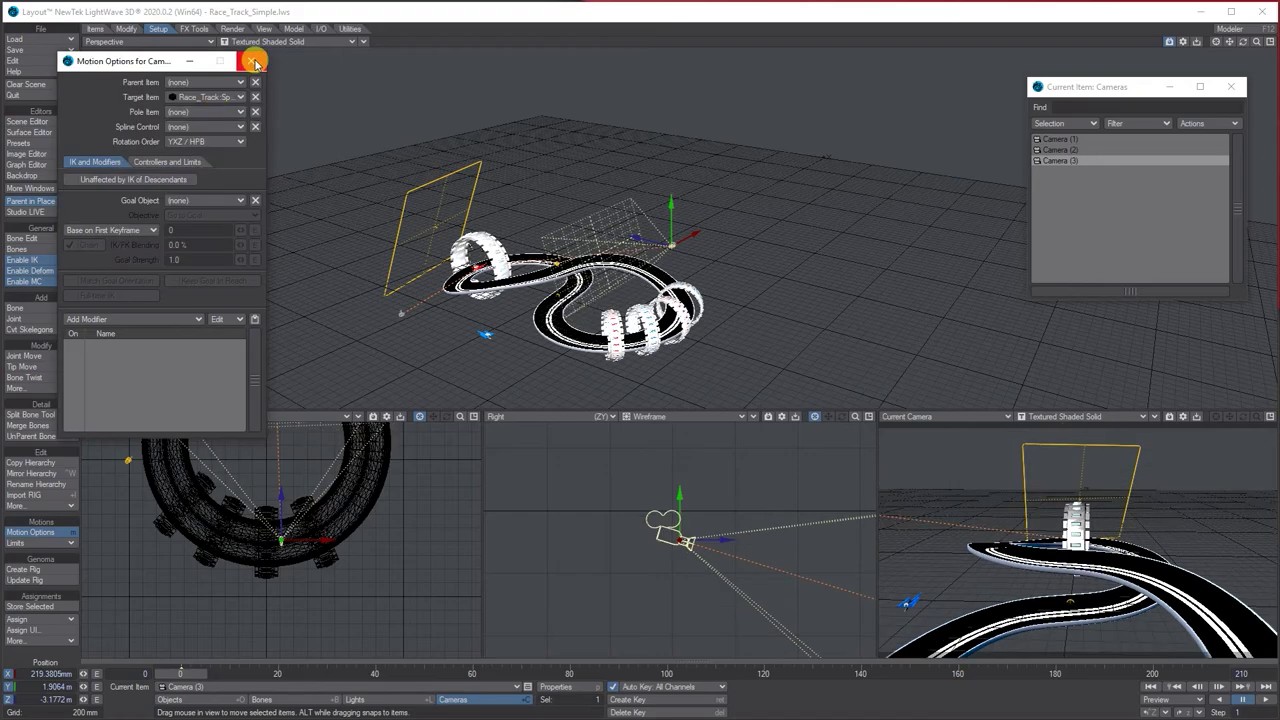
click(250, 61)
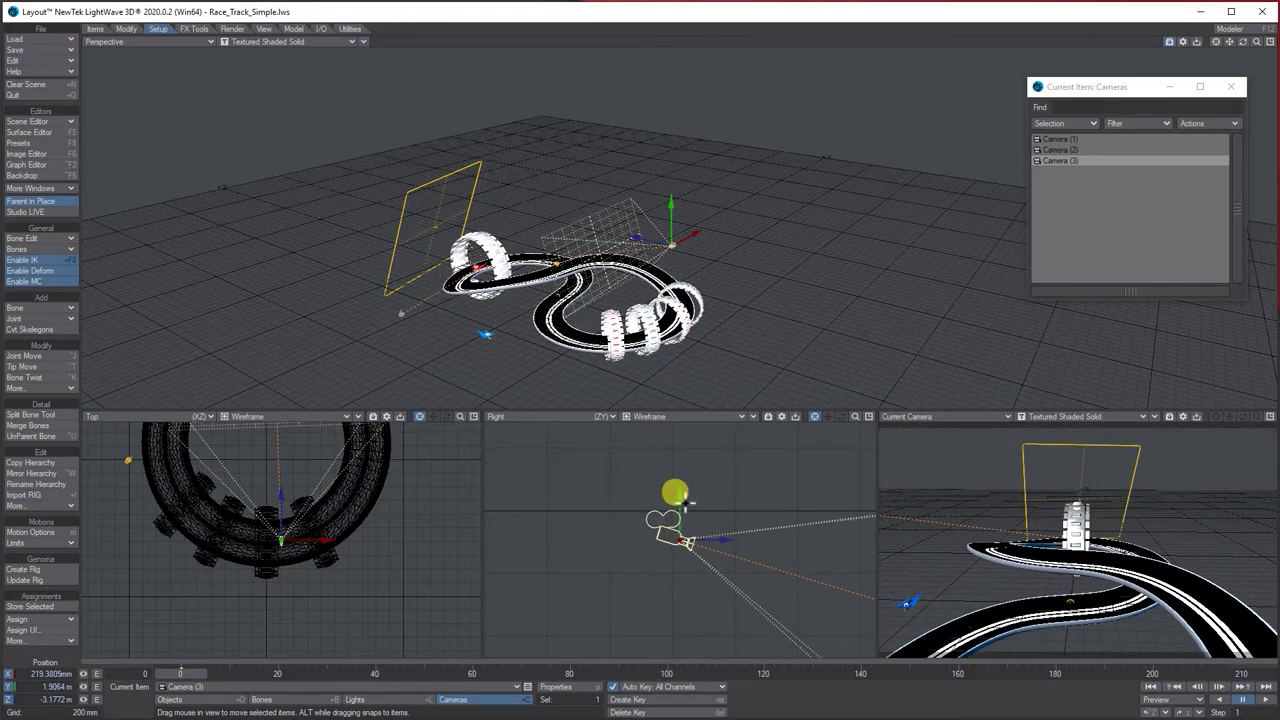
- Set Camera (1)'s zoom factor to about 4.63 and close its camera properties
click(1088, 141)
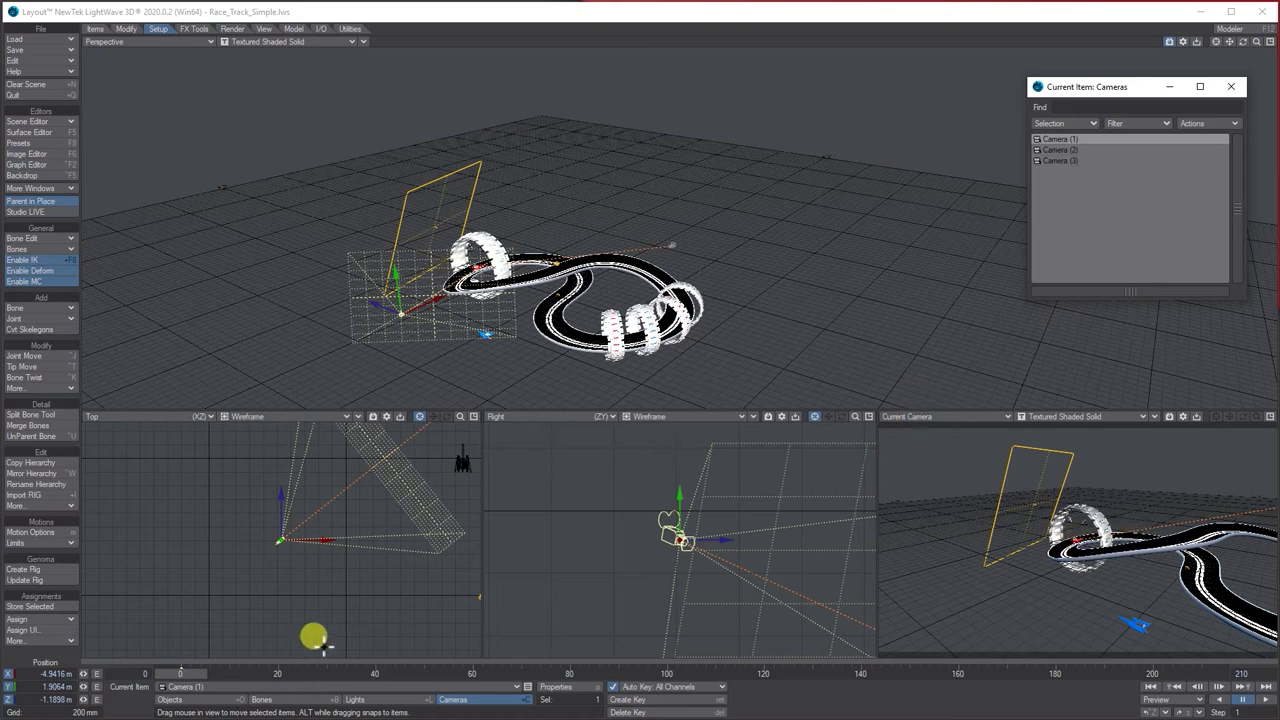
click(556, 687)
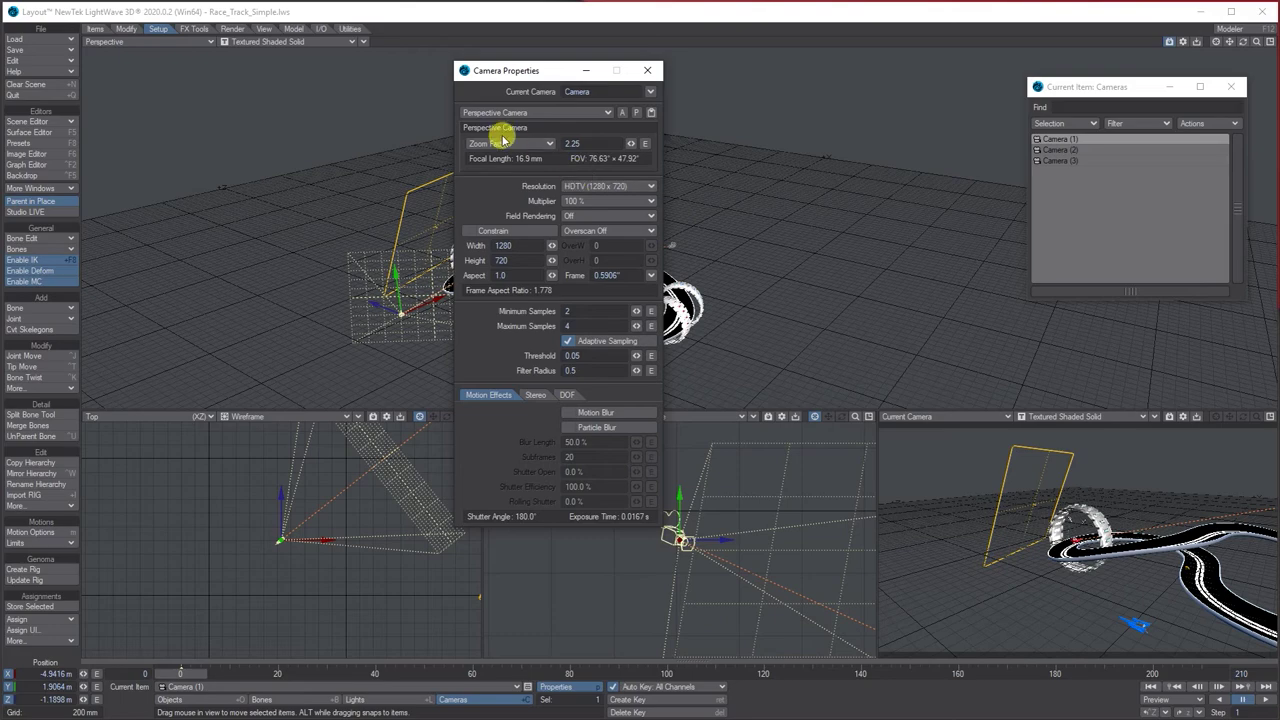
drag(632, 147, 870, 147)
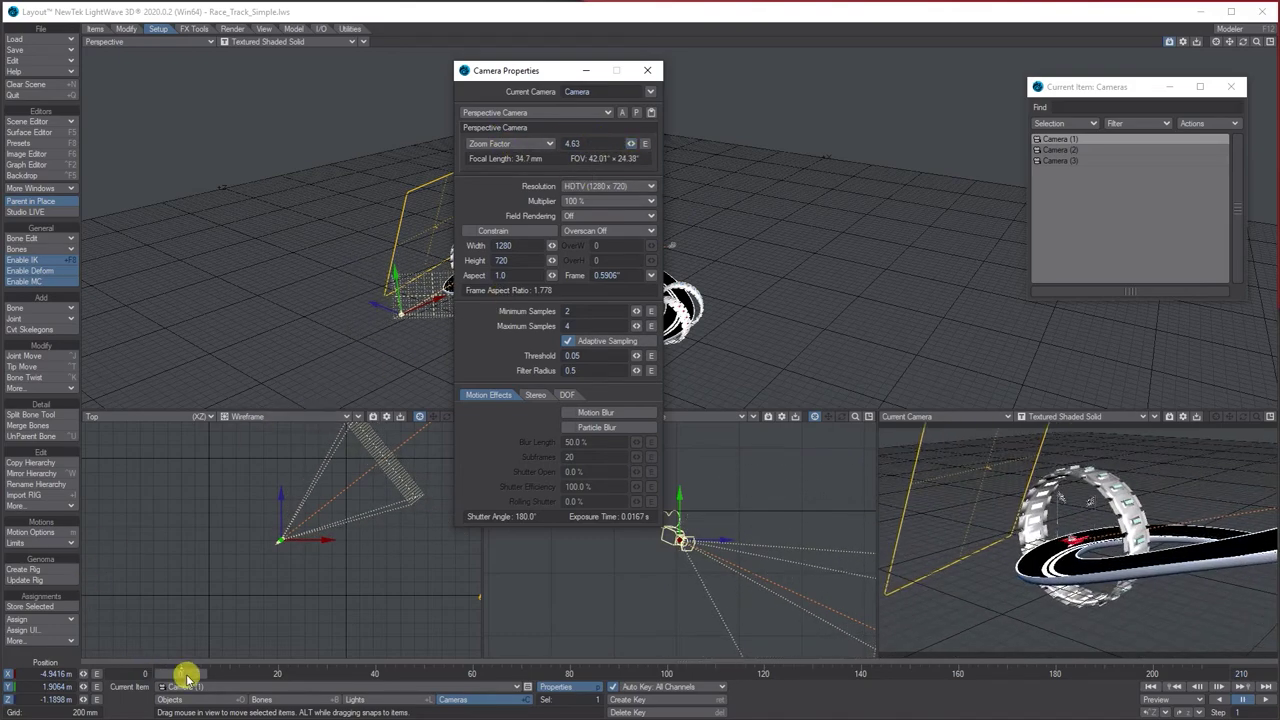
mouse_move(187, 677)
mouse_down()
mouse_move(782, 677)
mouse_move(183, 675)
mouse_up()
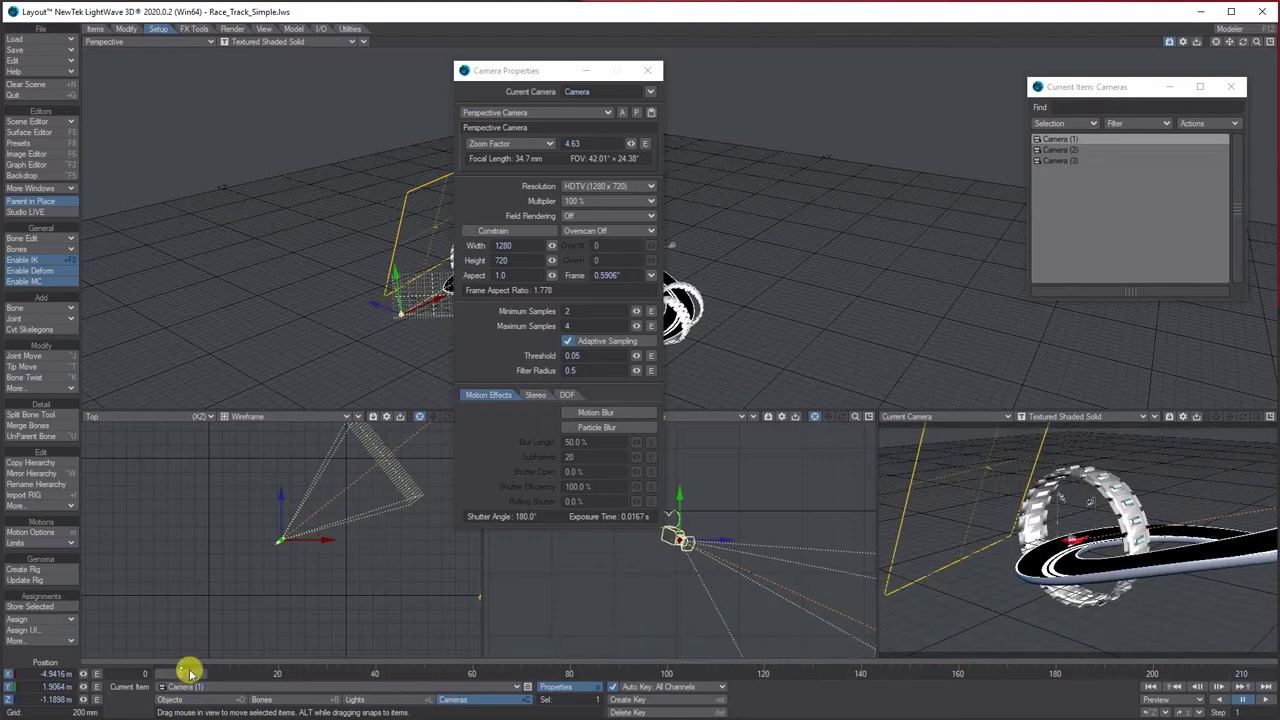
click(650, 72)
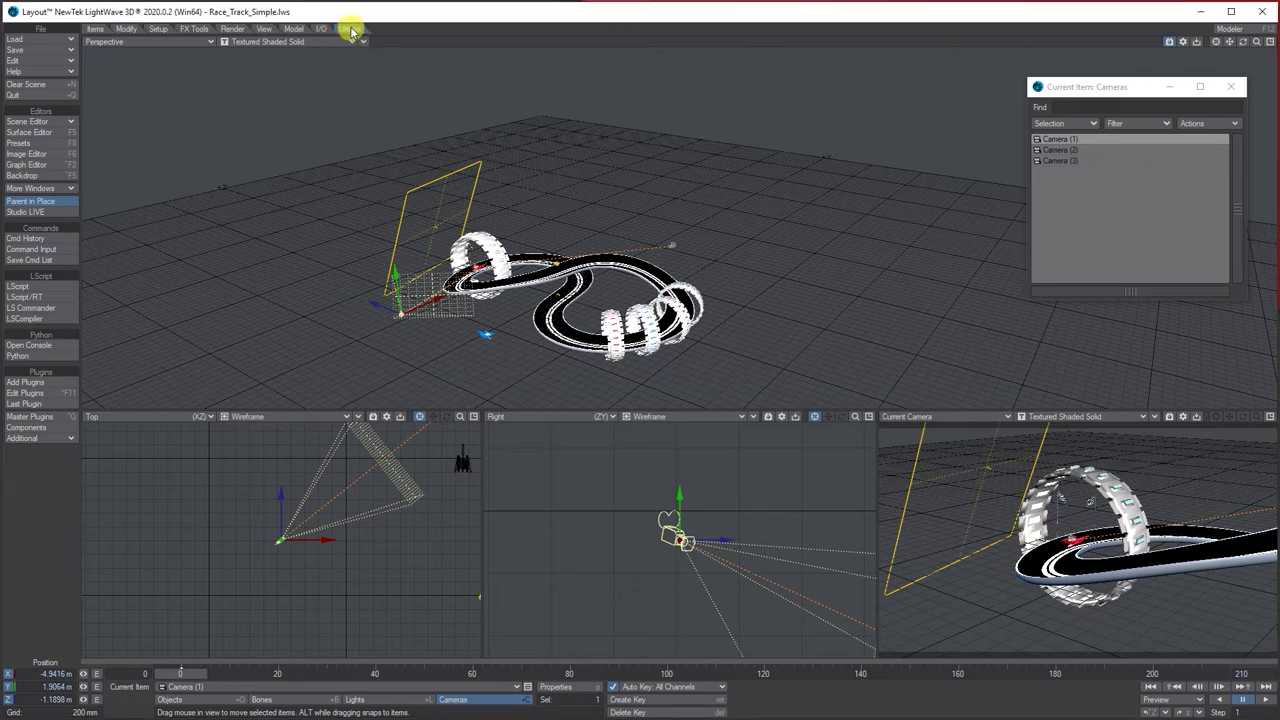
- Add the Camera Selector master plugin to the scene and open its settings, moved clear of the plugin list
click(40, 416)
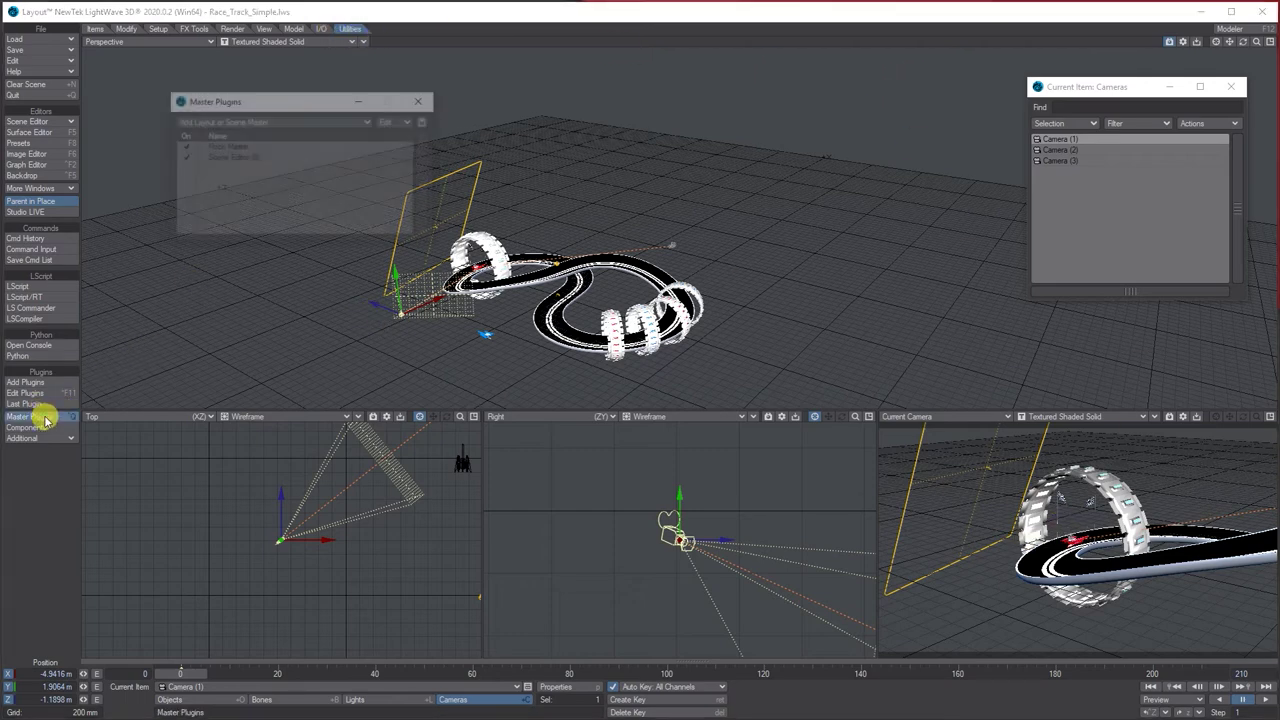
click(212, 122)
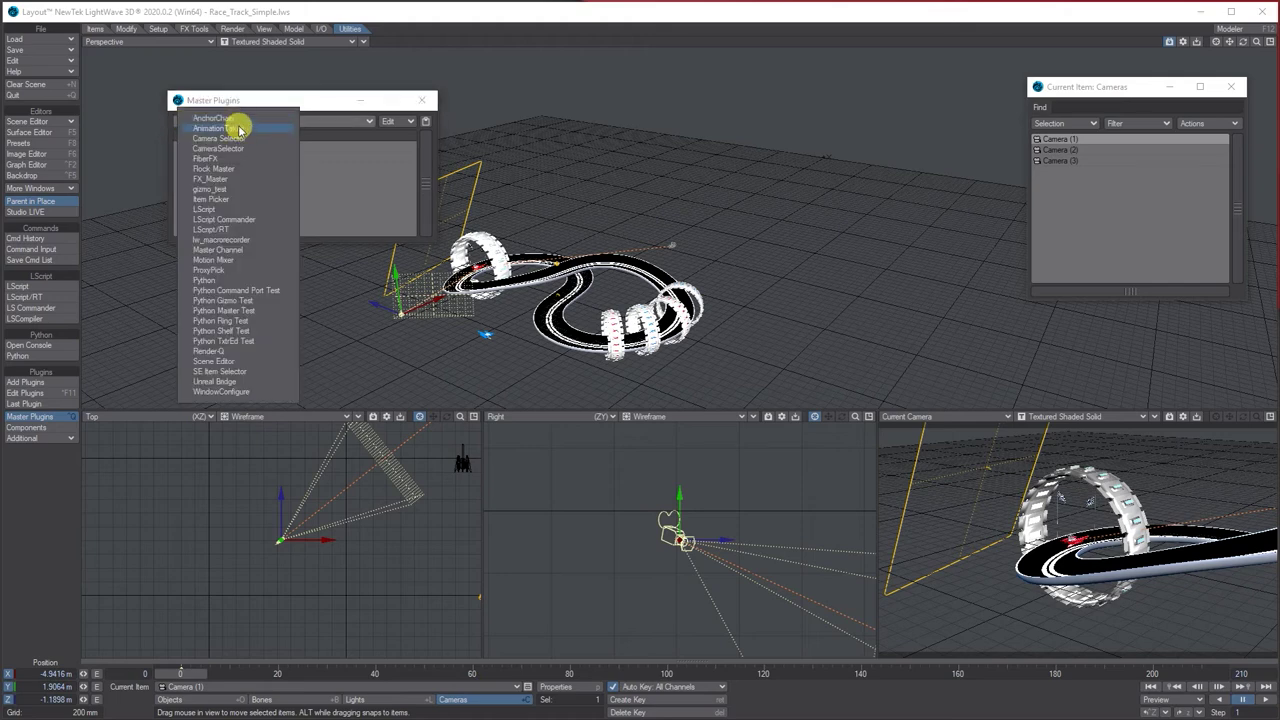
click(218, 138)
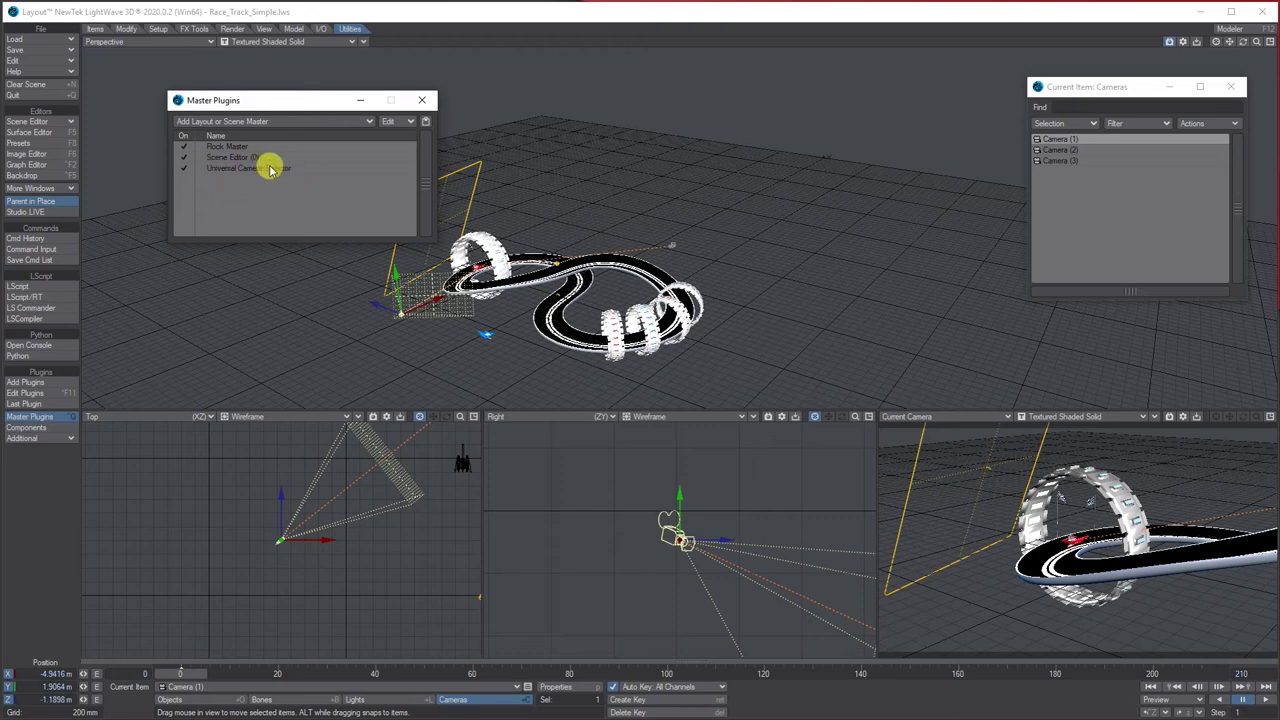
double_click(270, 169)
drag(172, 73, 200, 199)
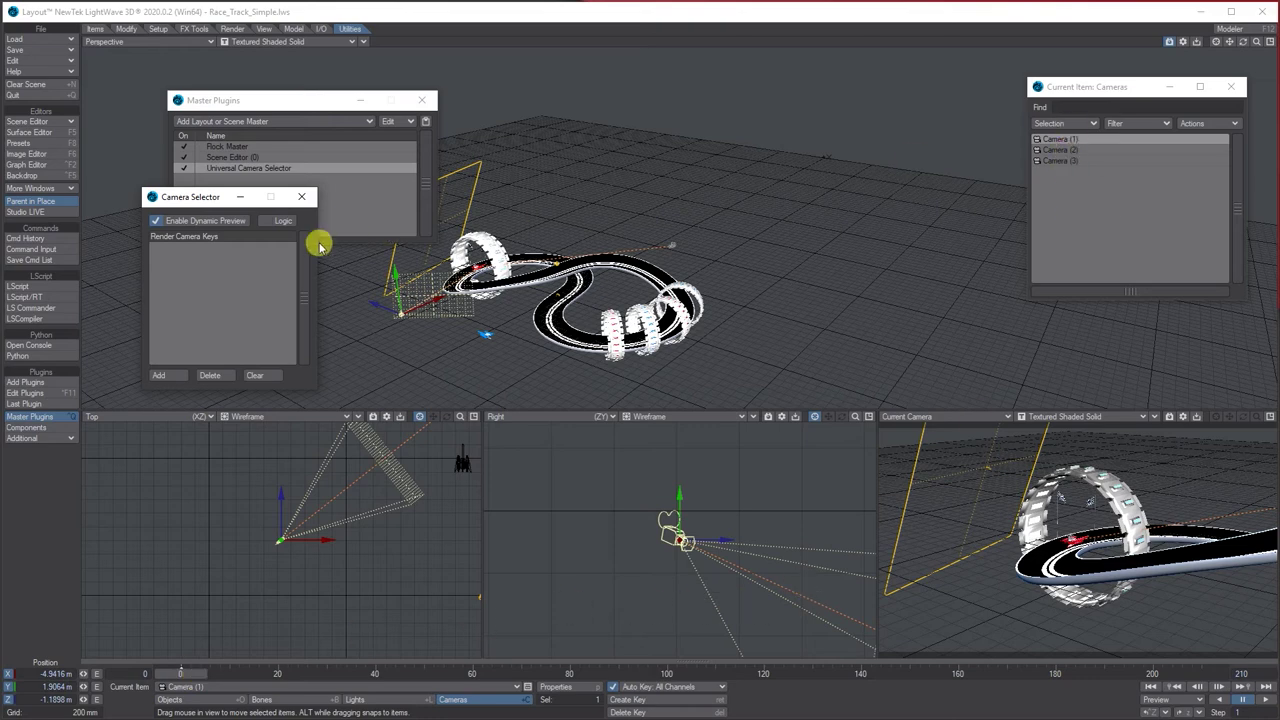
- Add render camera keys for Camera (1) at frame 0, Camera (2) at frame 90 and Camera (3) at frame 150, and close the selector
click(160, 374)
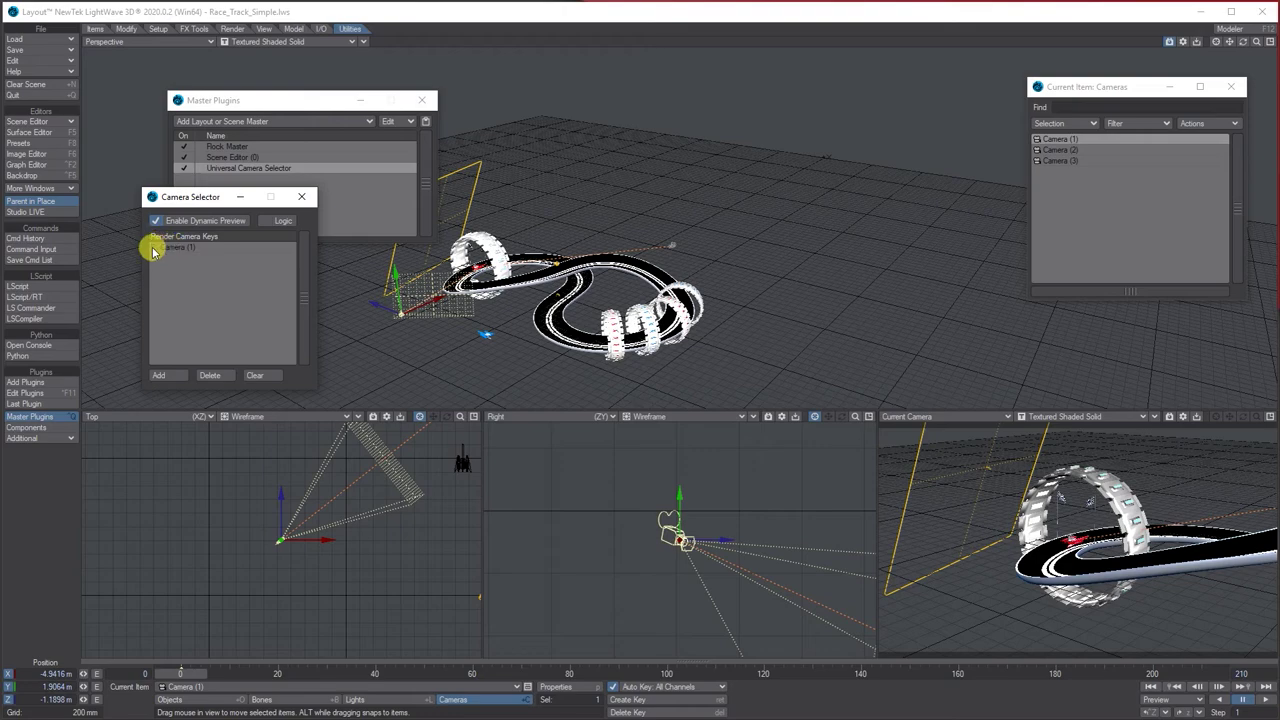
drag(182, 673, 622, 673)
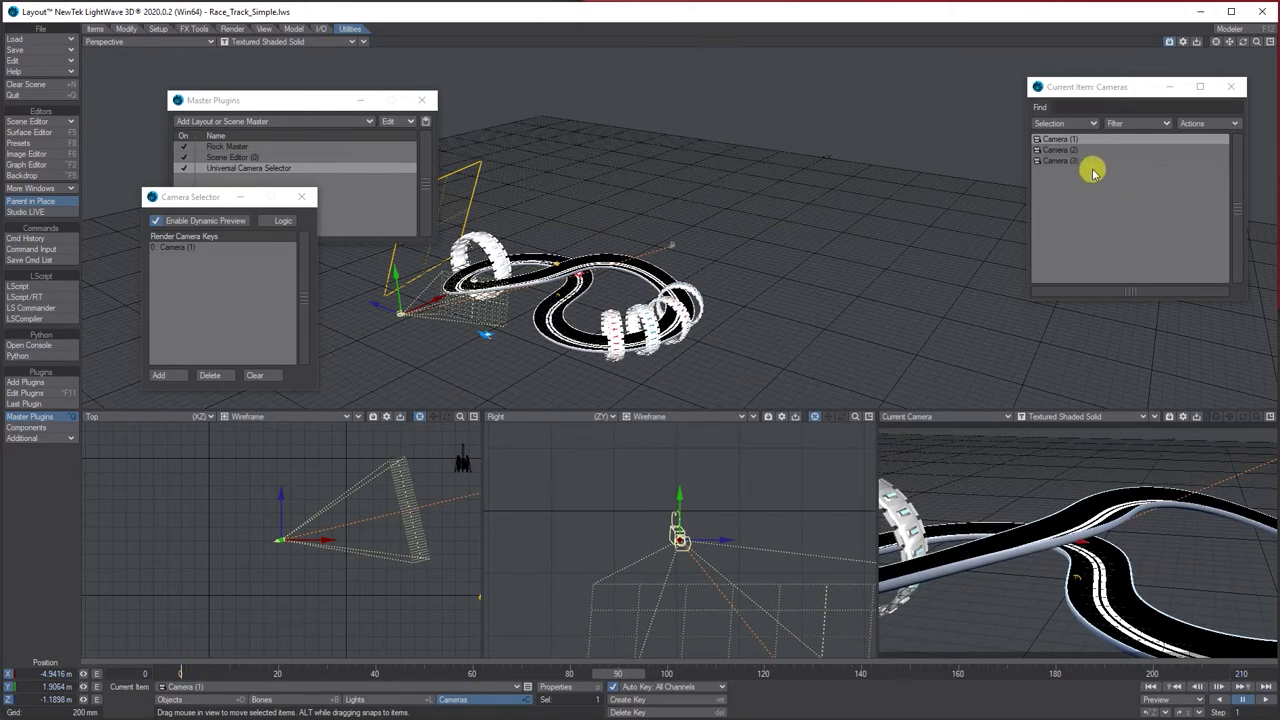
click(1060, 150)
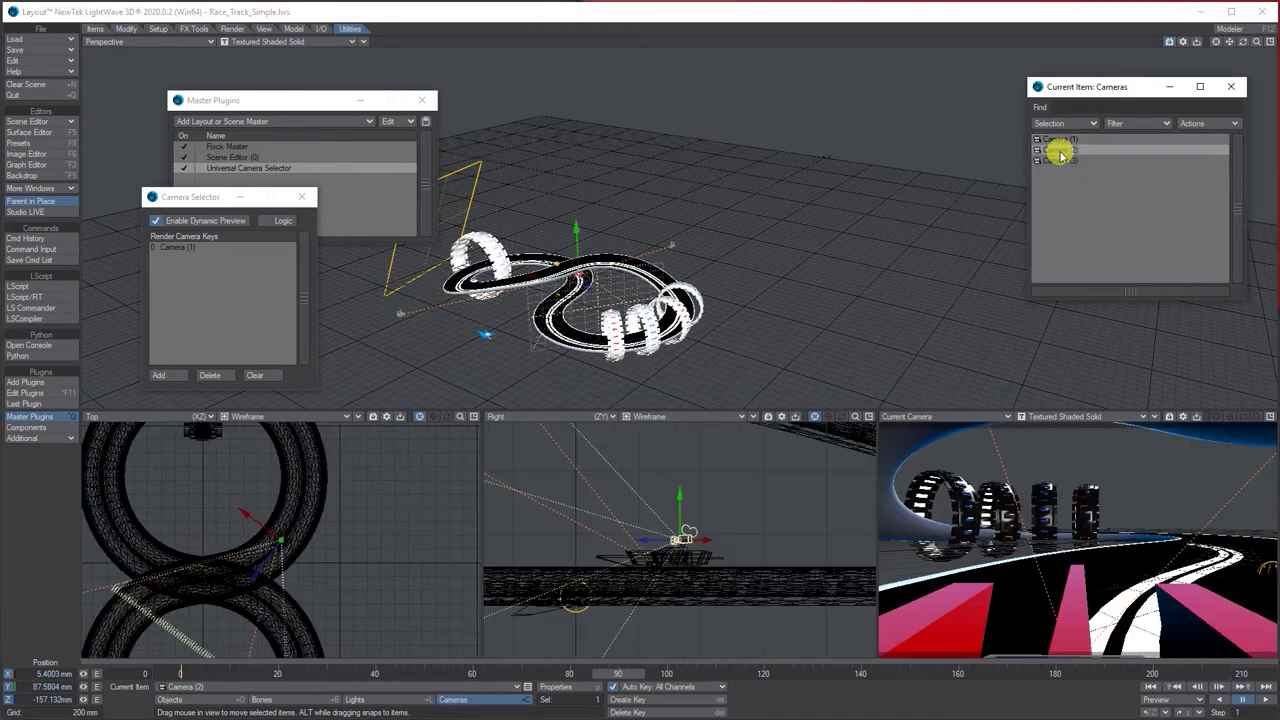
click(170, 376)
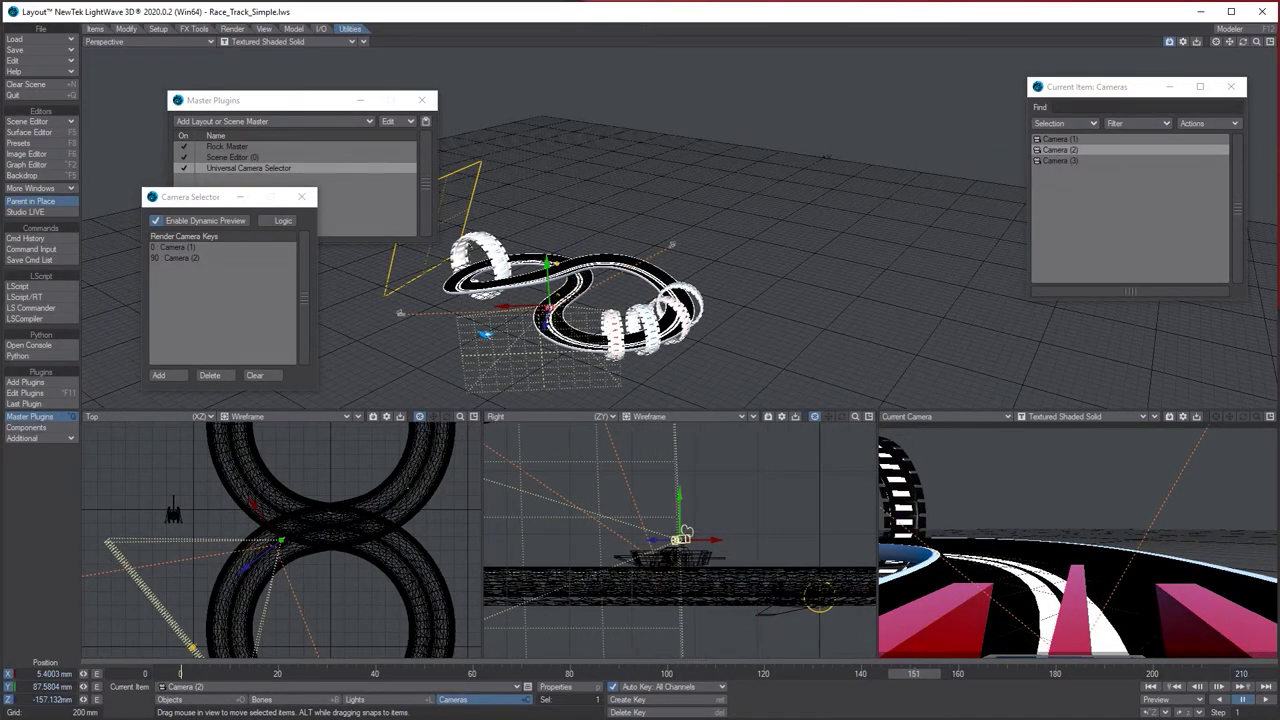
click(1078, 161)
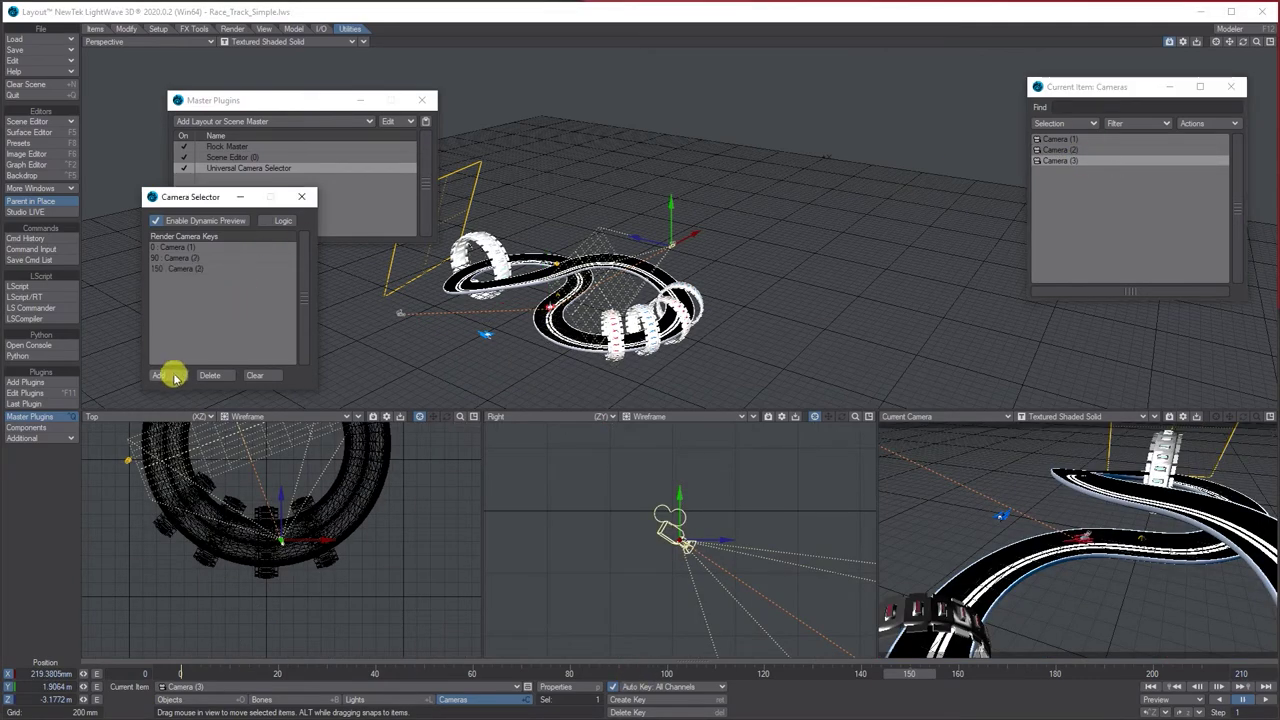
click(303, 198)
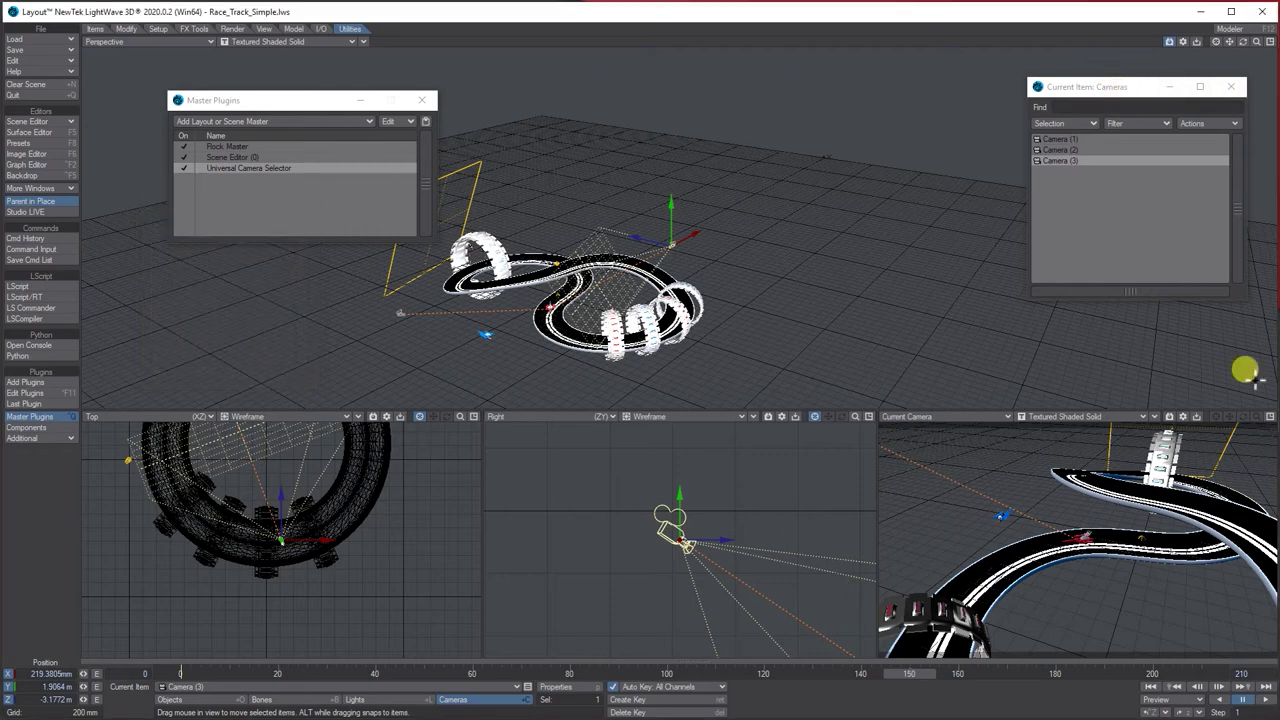
- Maximize the current camera view and play the animation from the first frame to check the camera switching
click(1268, 415)
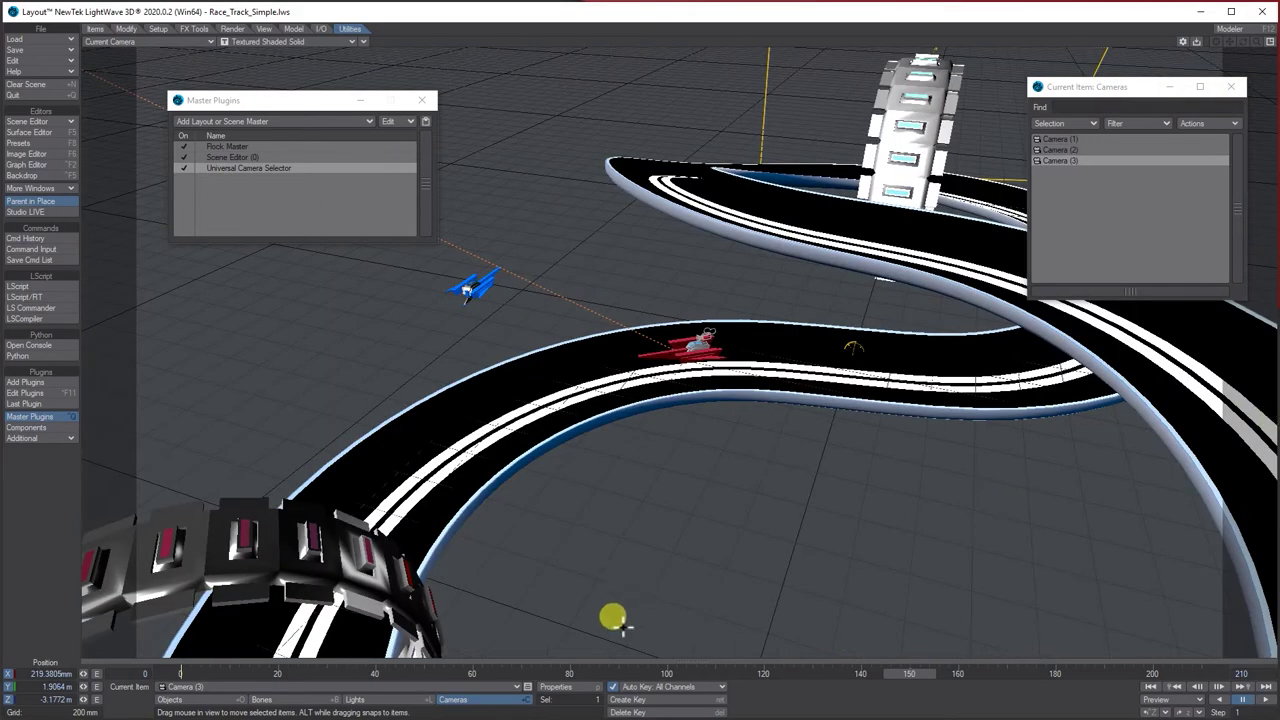
click(1150, 689)
click(1266, 699)
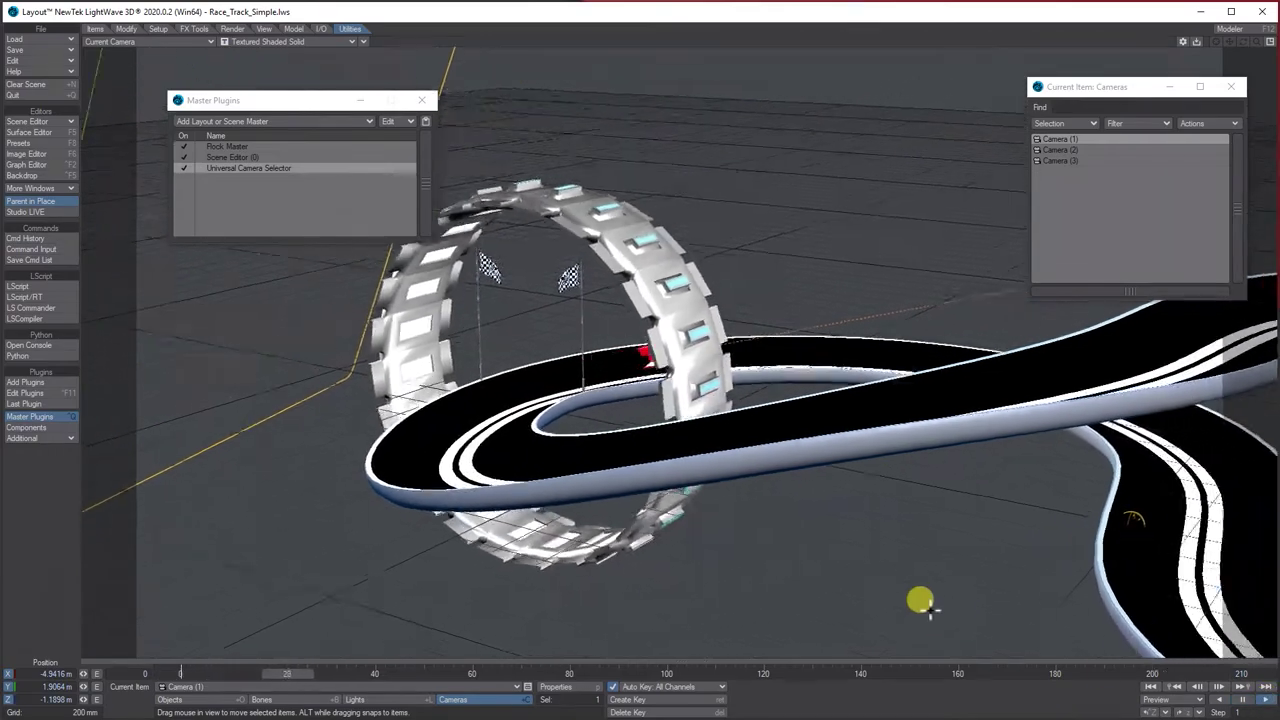